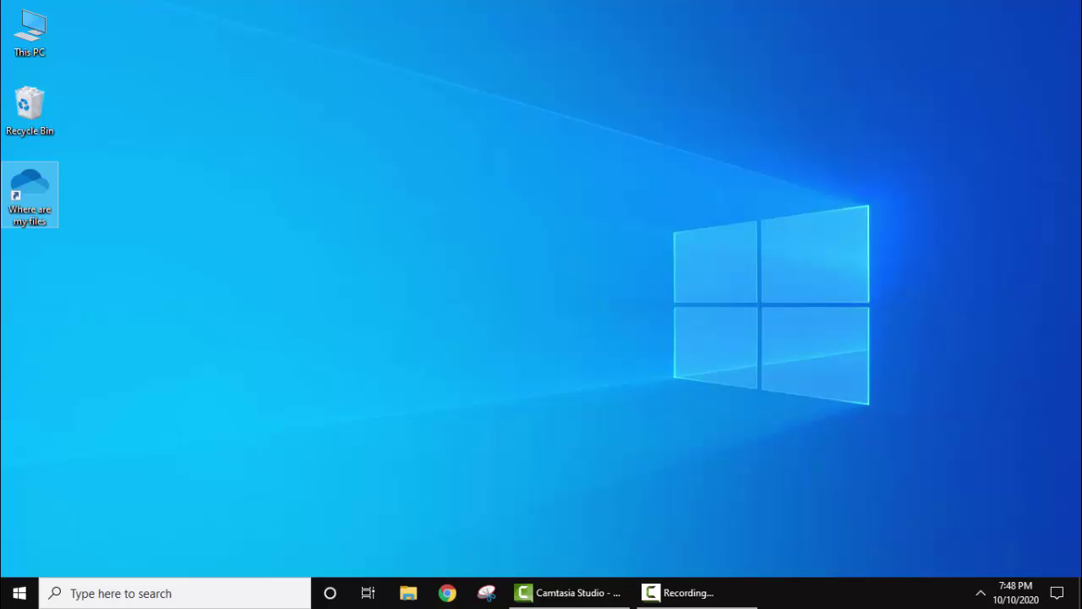
Step: Search the computer for the installed MinGW Installation Manager, using "ming" as the search term
key(super)
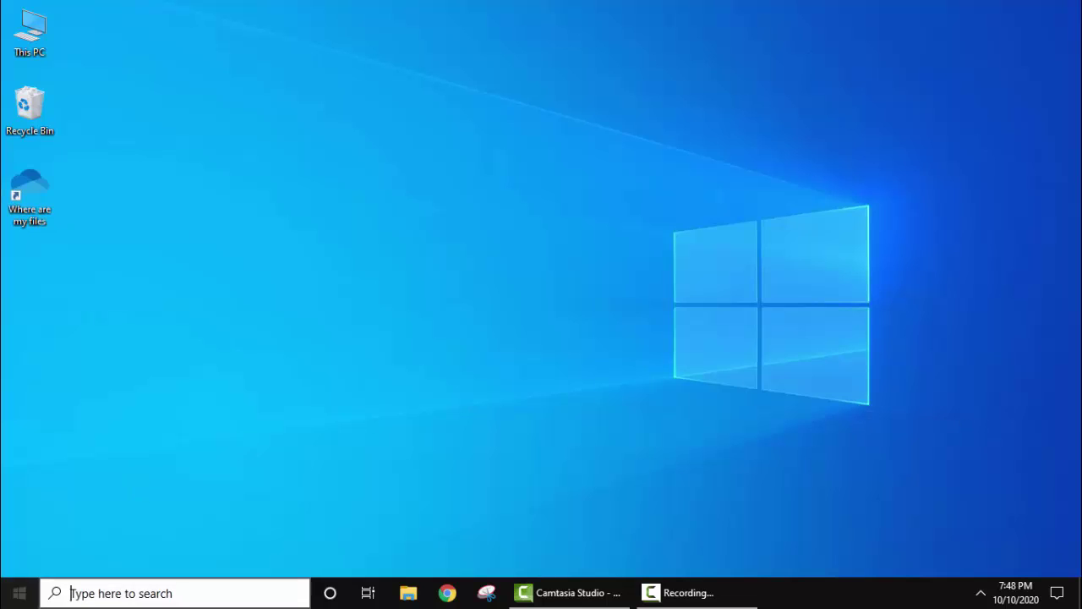
text(ming)
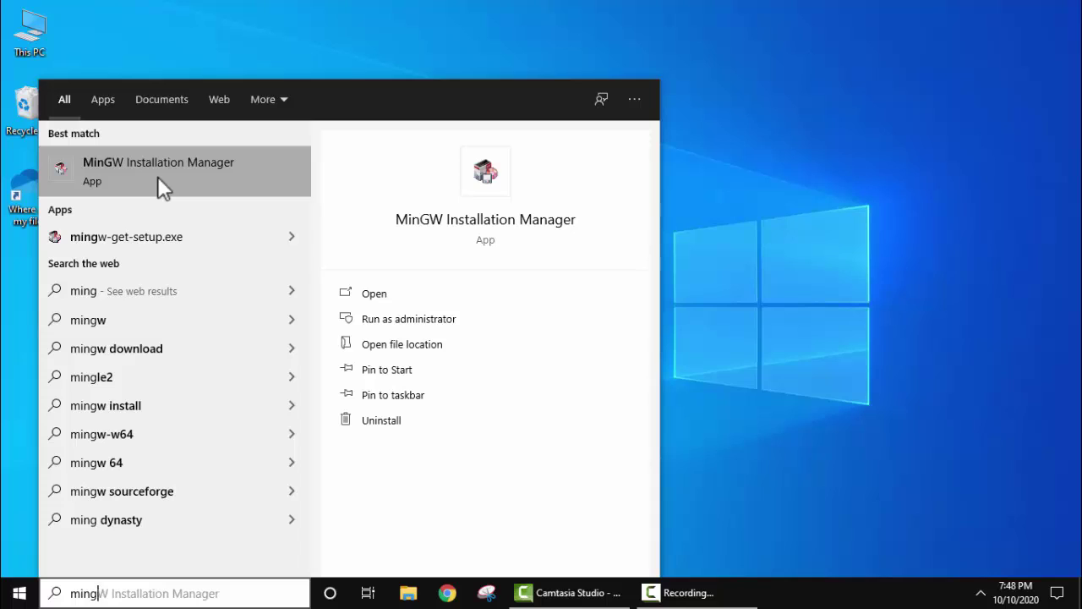
click(738, 210)
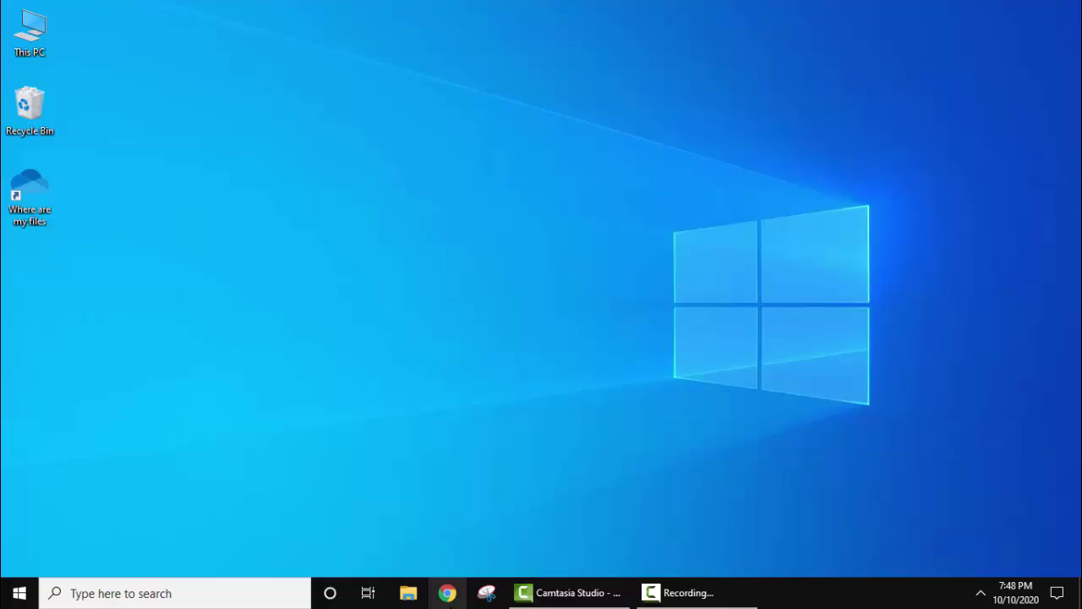
Step: Switch to Chrome, search Google for "codeblock", and open the official Code::Blocks website
click(447, 593)
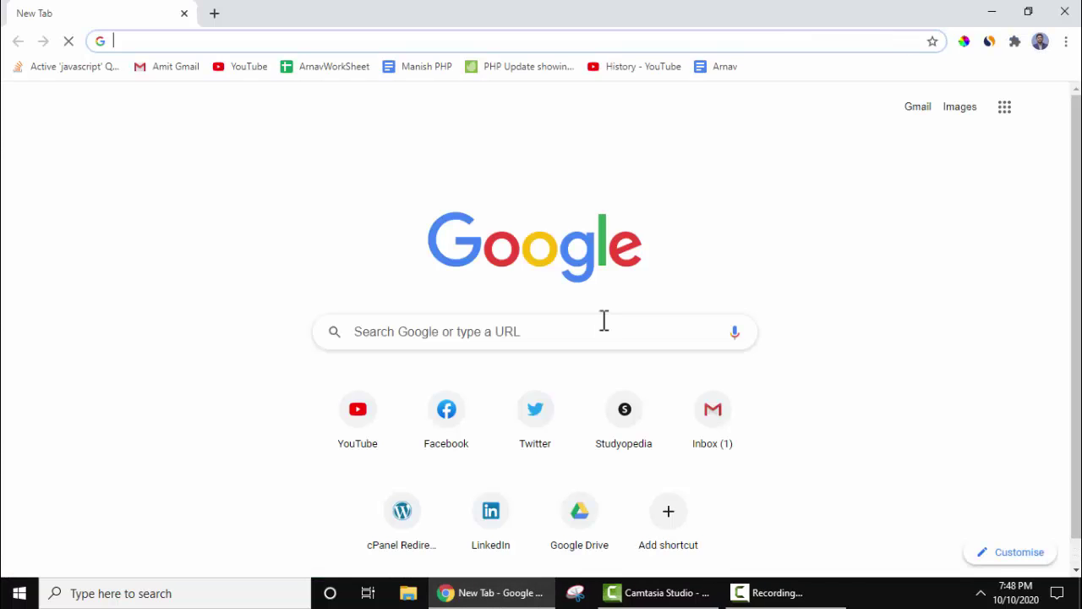
click(486, 332)
text(codeblock)
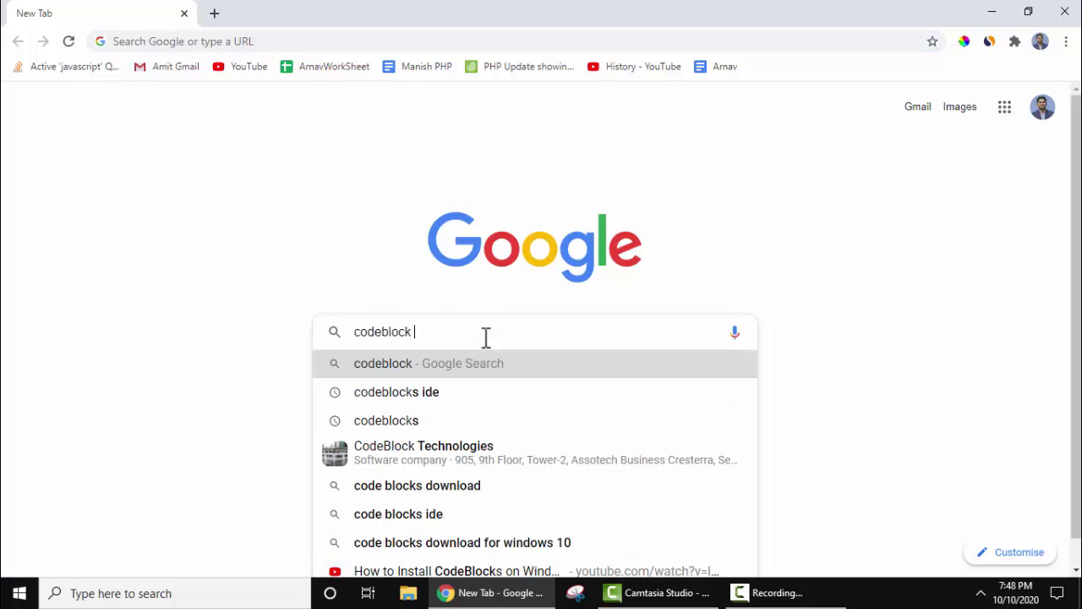
key(Return)
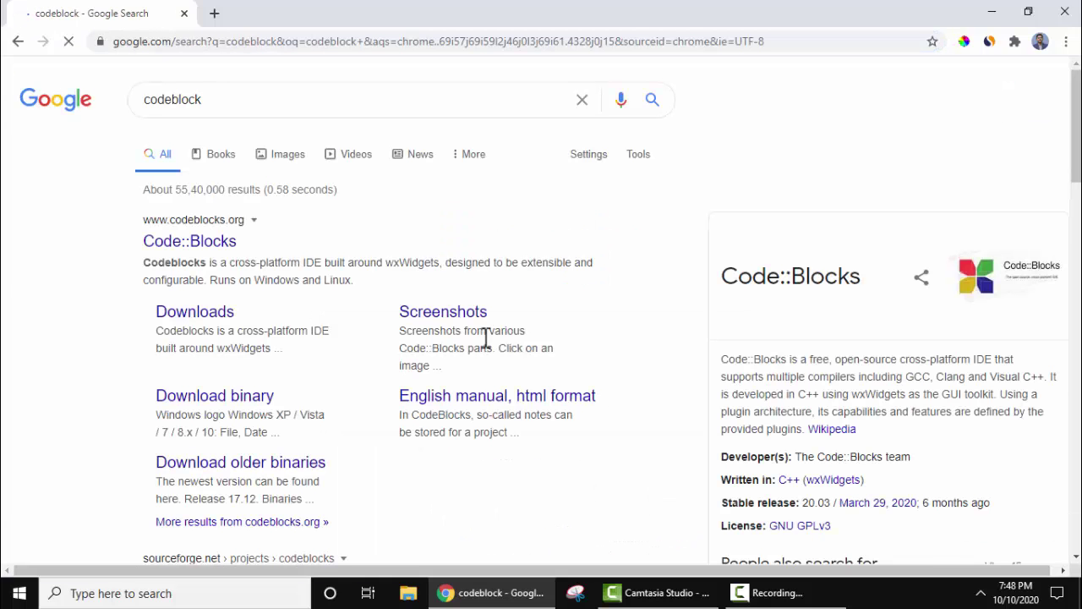
click(218, 252)
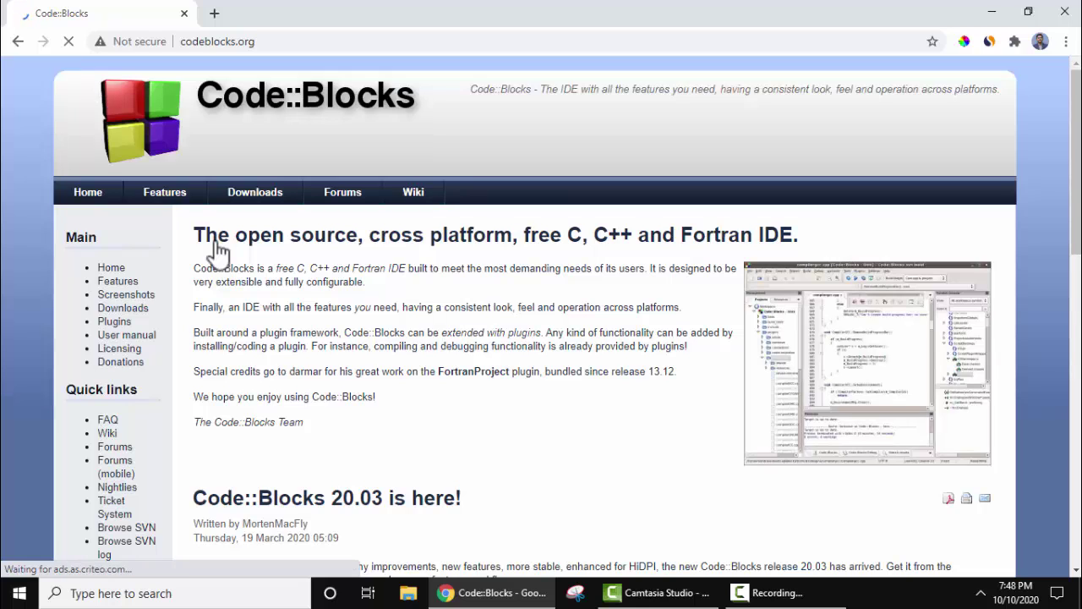
Step: Download codeblocks-20.03-setup.exe for Windows from Sourceforge.net through the site's binary release downloads
click(278, 207)
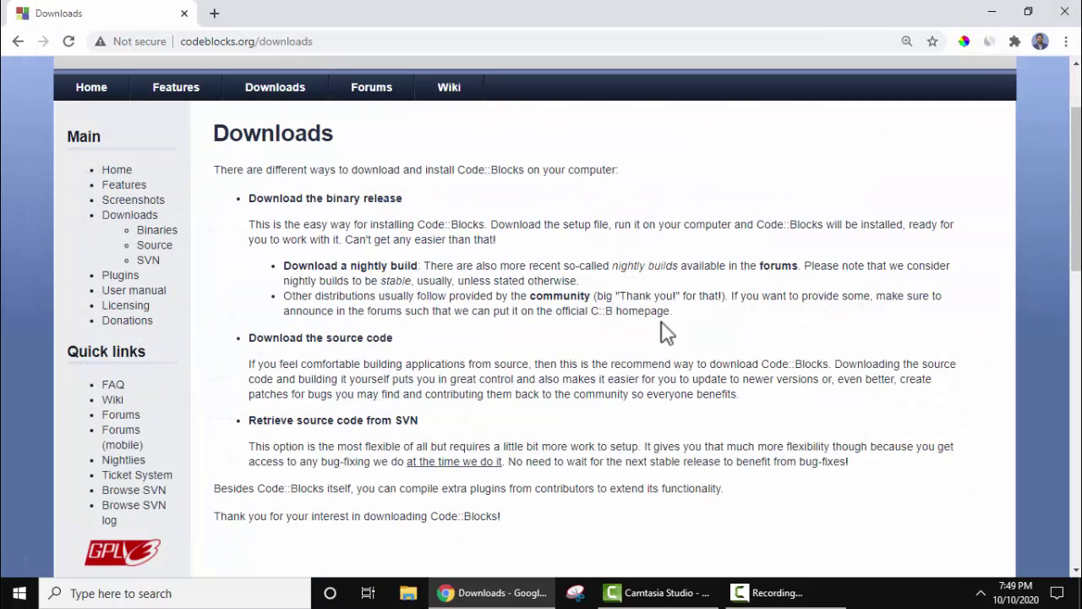
click(343, 203)
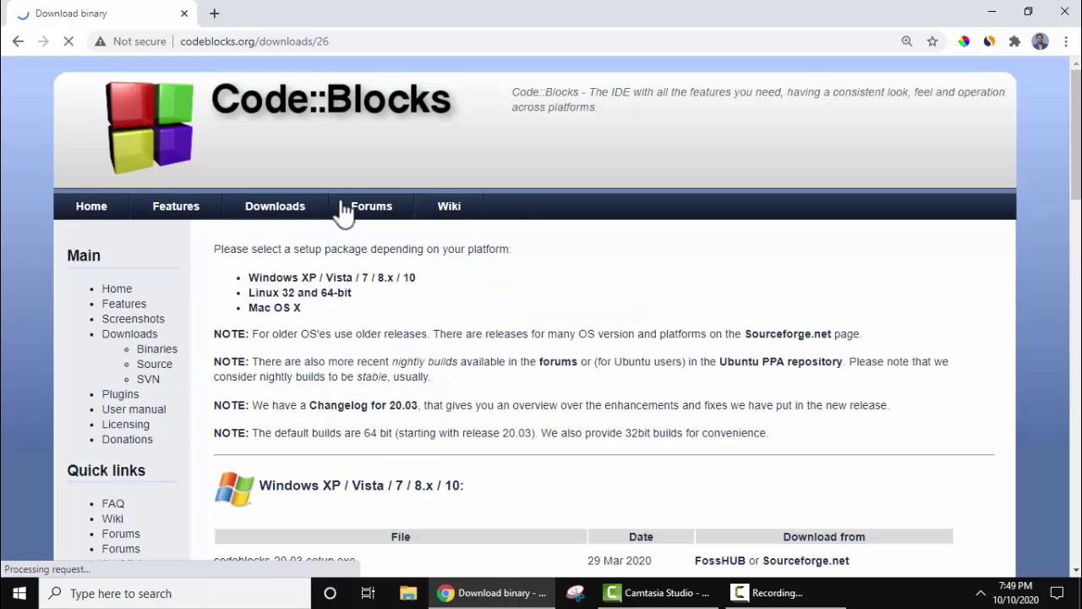
scroll(1075, 136, down, 2)
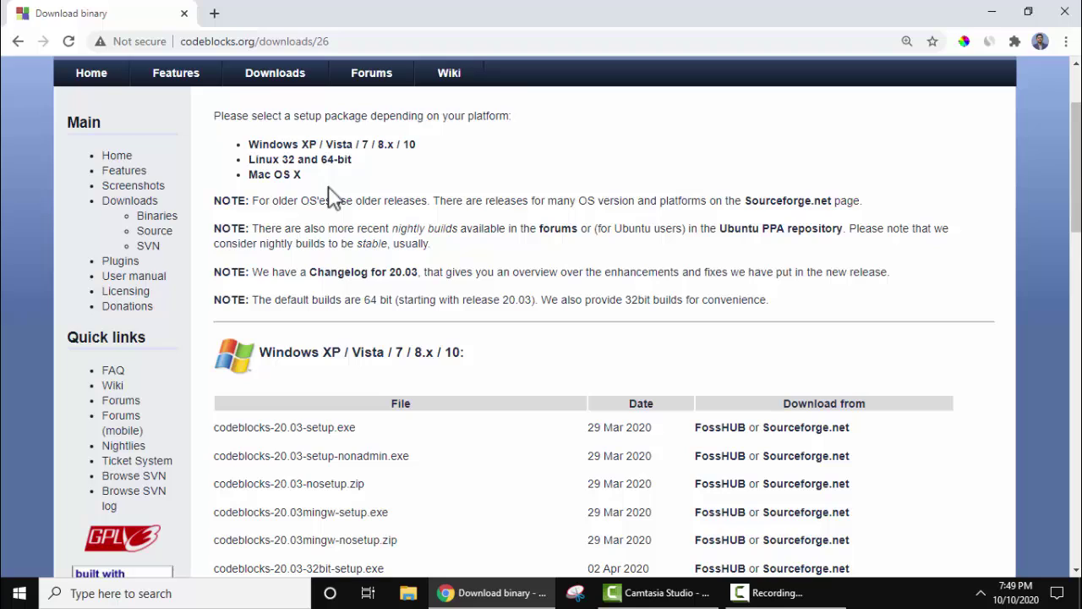
scroll(1073, 216, down, 2)
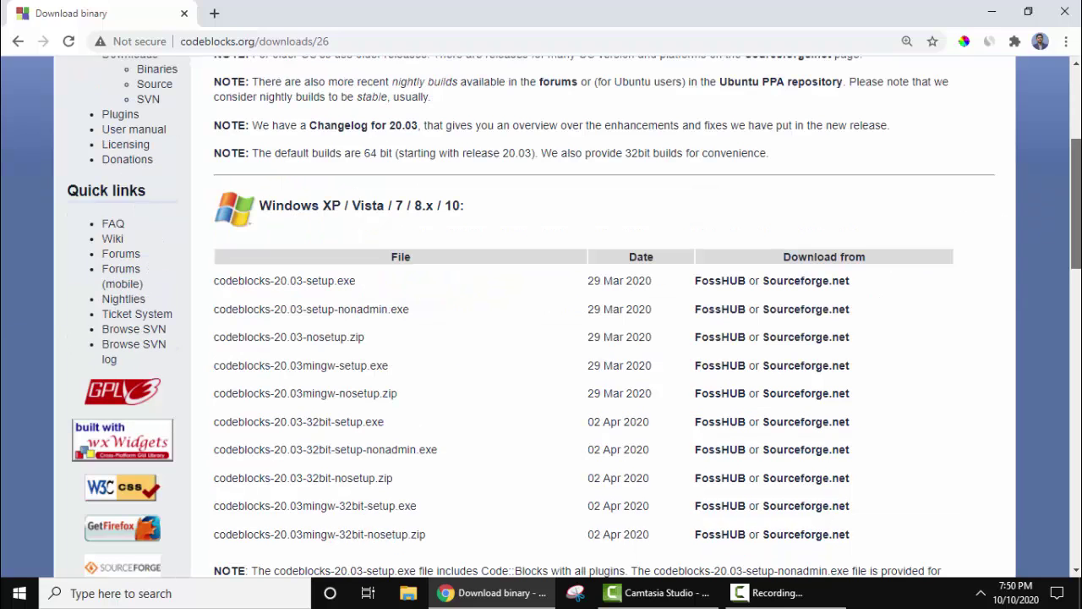
drag(1075, 203, 1075, 206)
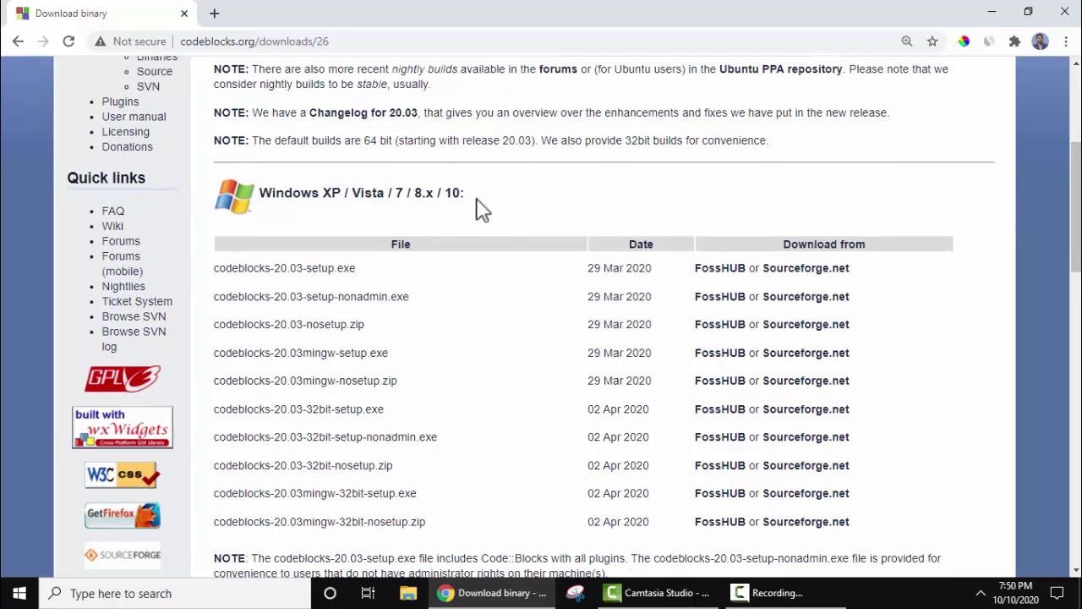
scroll(430, 267, down, 1)
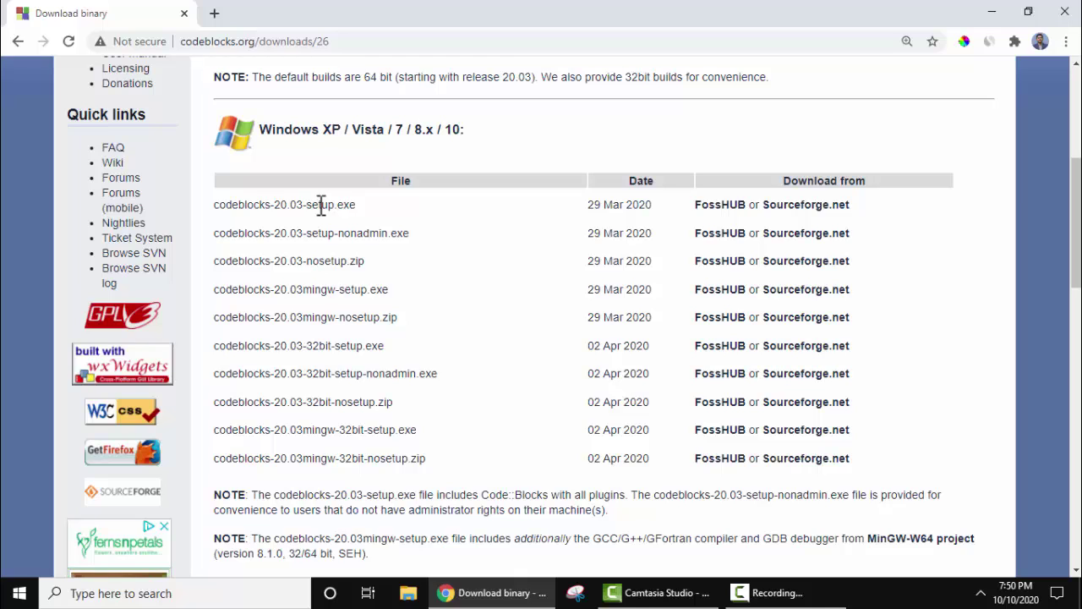
click(777, 213)
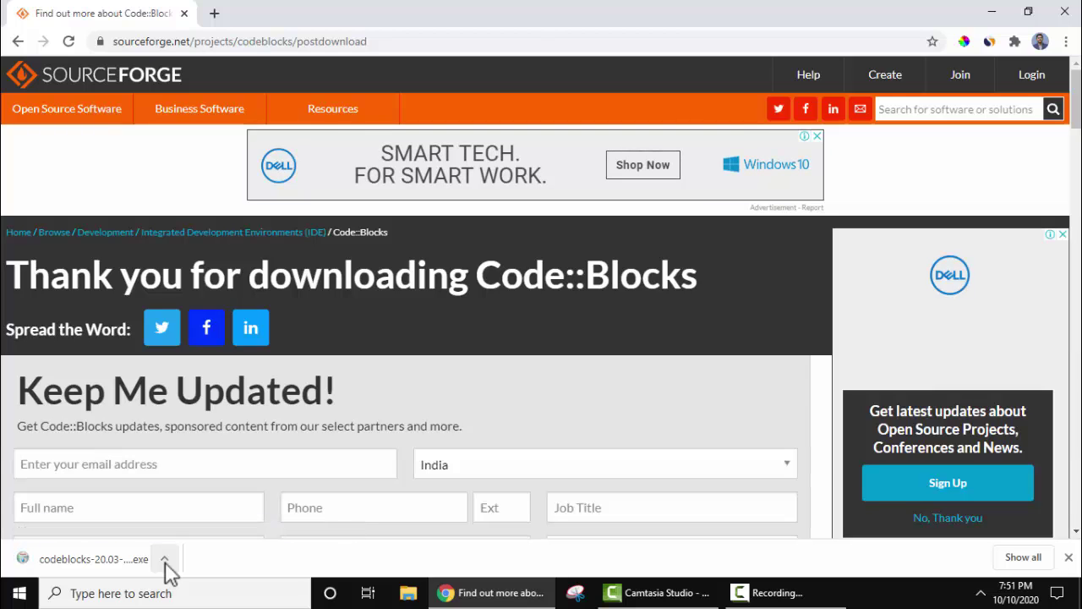
Step: Run the downloaded Code::Blocks installer and minimize the browser window
click(164, 560)
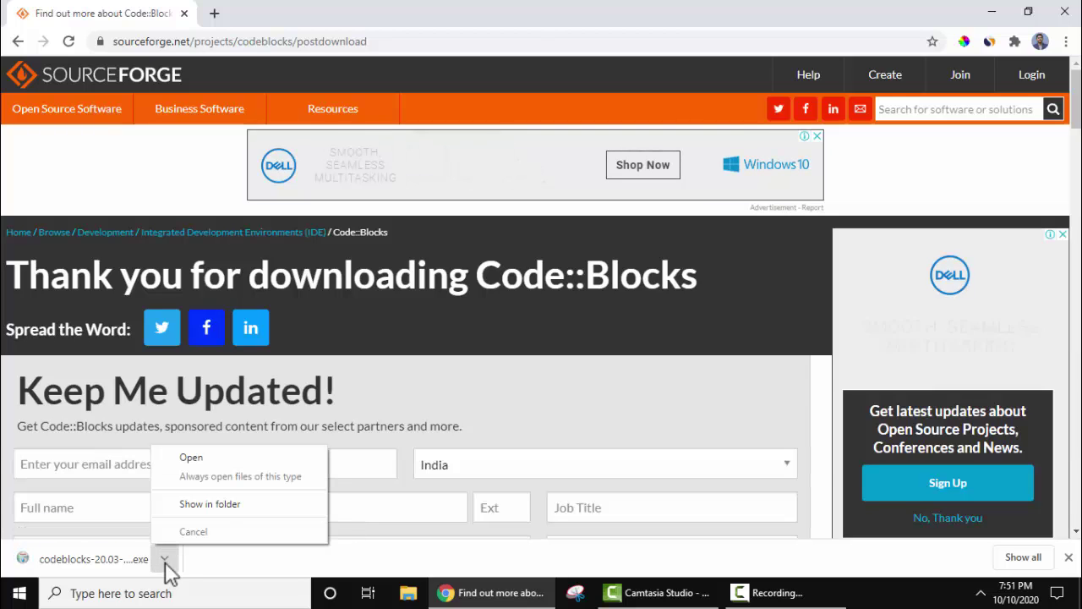
click(239, 459)
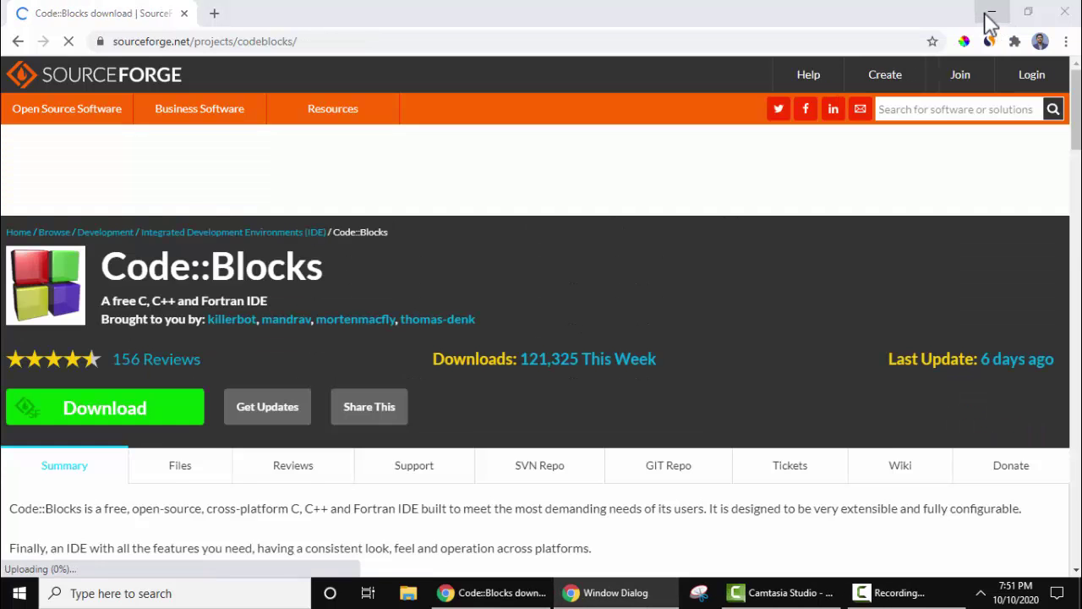
click(985, 13)
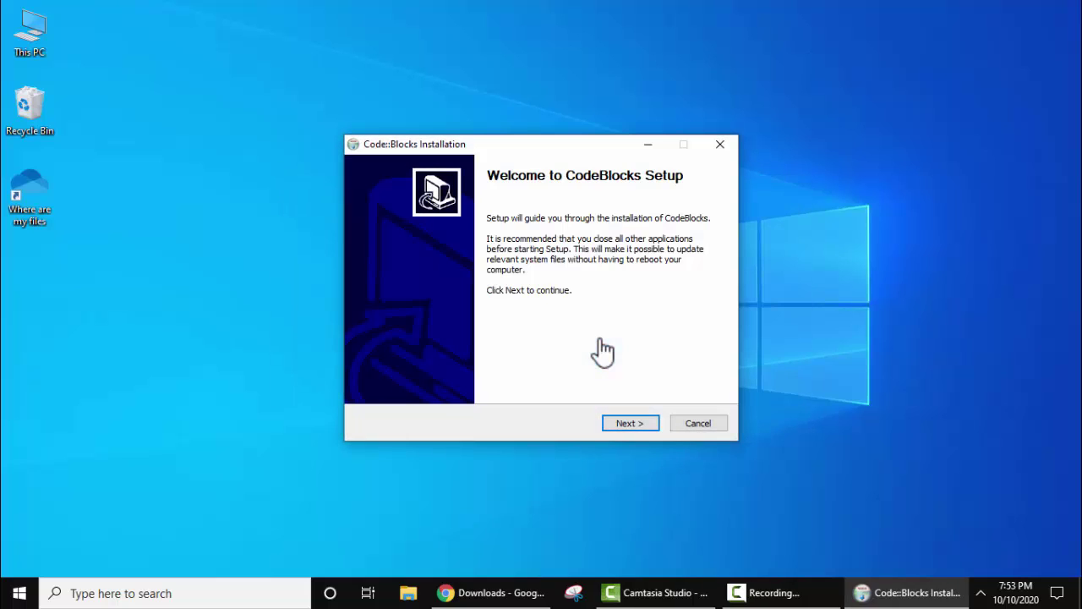
Step: Accept the license agreement in the Code::Blocks setup and keep the Full install type with all components
click(648, 427)
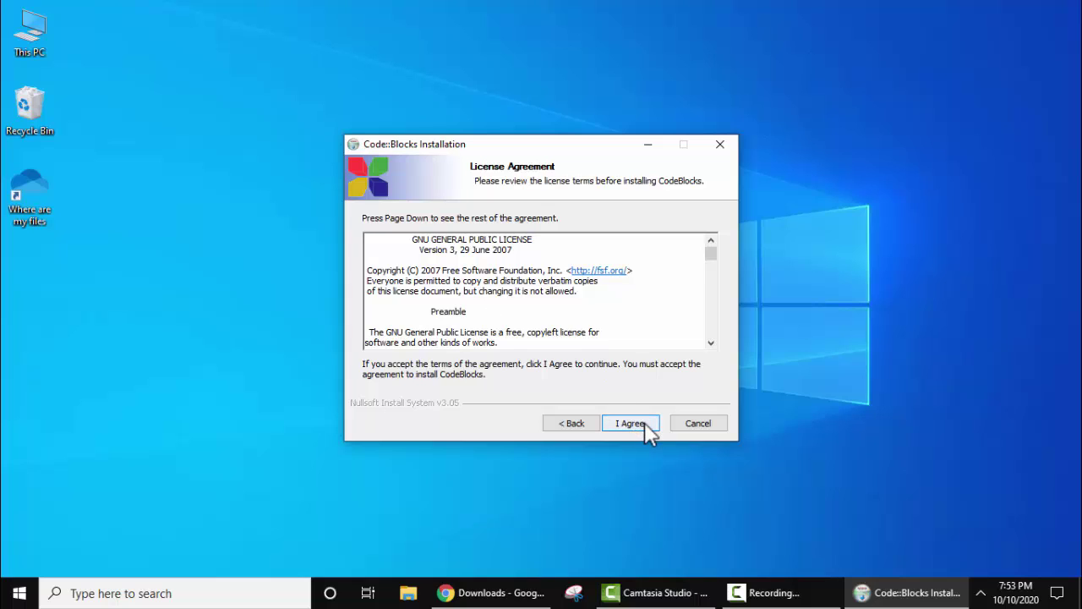
click(648, 427)
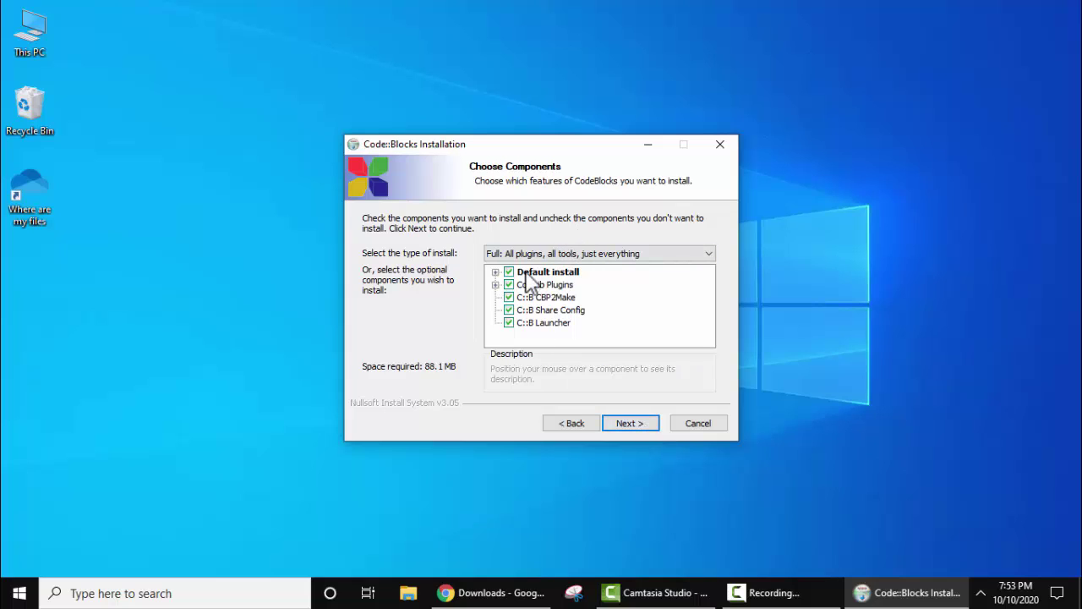
click(638, 423)
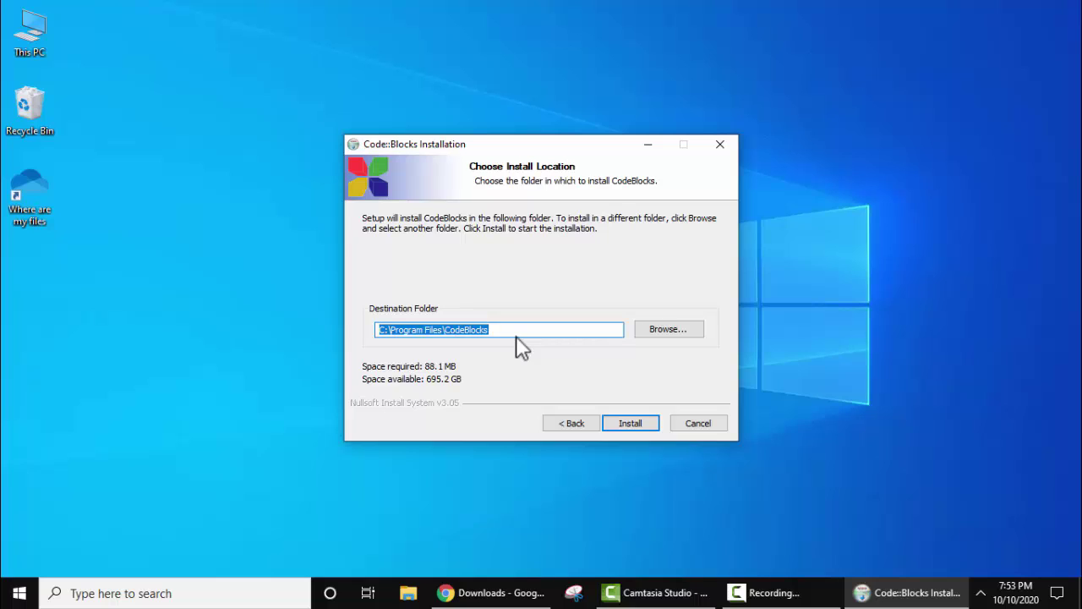
Step: View the folder choices, keep C:\Program Files\CodeBlocks as the destination, and install Code::Blocks
click(688, 332)
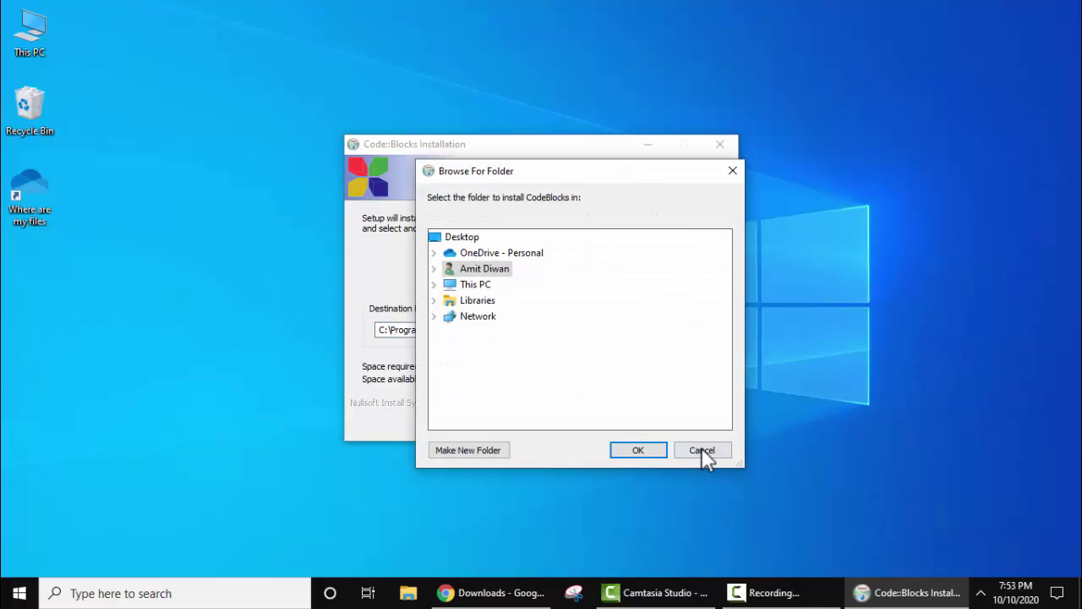
click(703, 450)
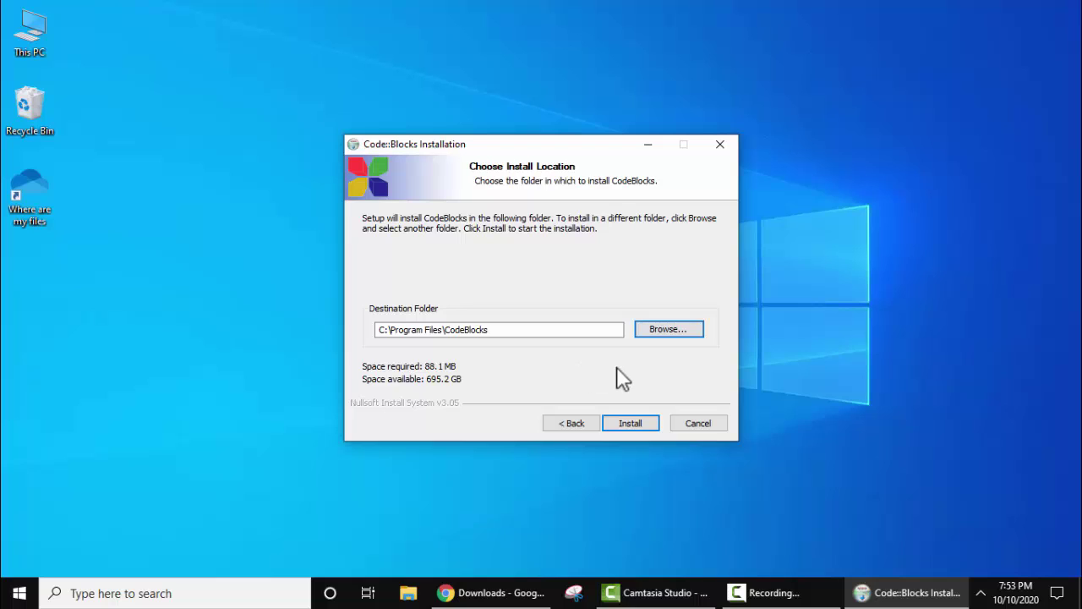
click(630, 423)
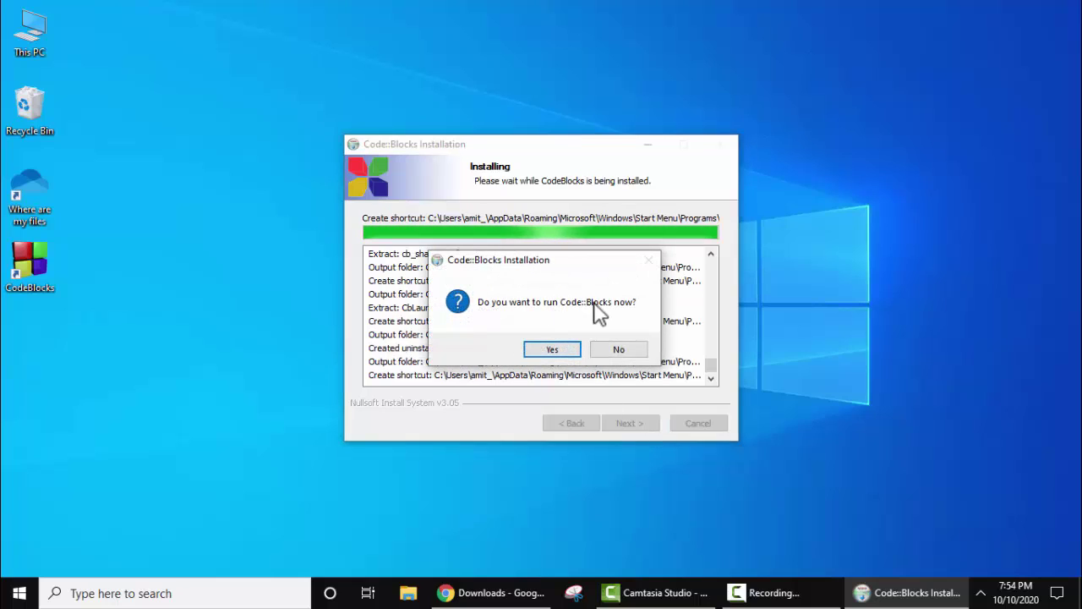
Step: Decline running Code::Blocks immediately and finish the setup wizard
click(623, 351)
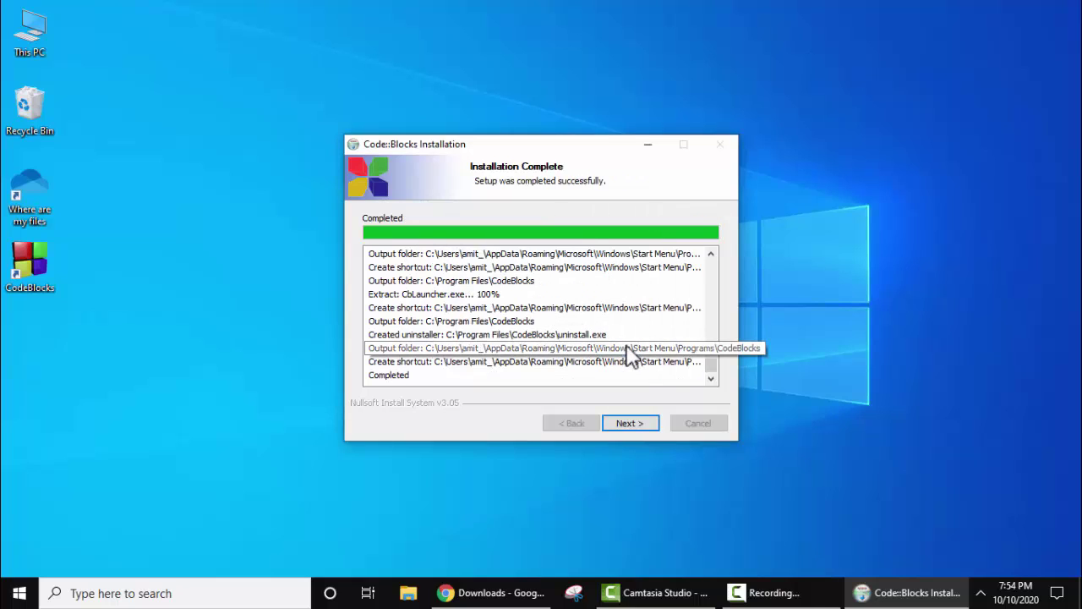
click(647, 426)
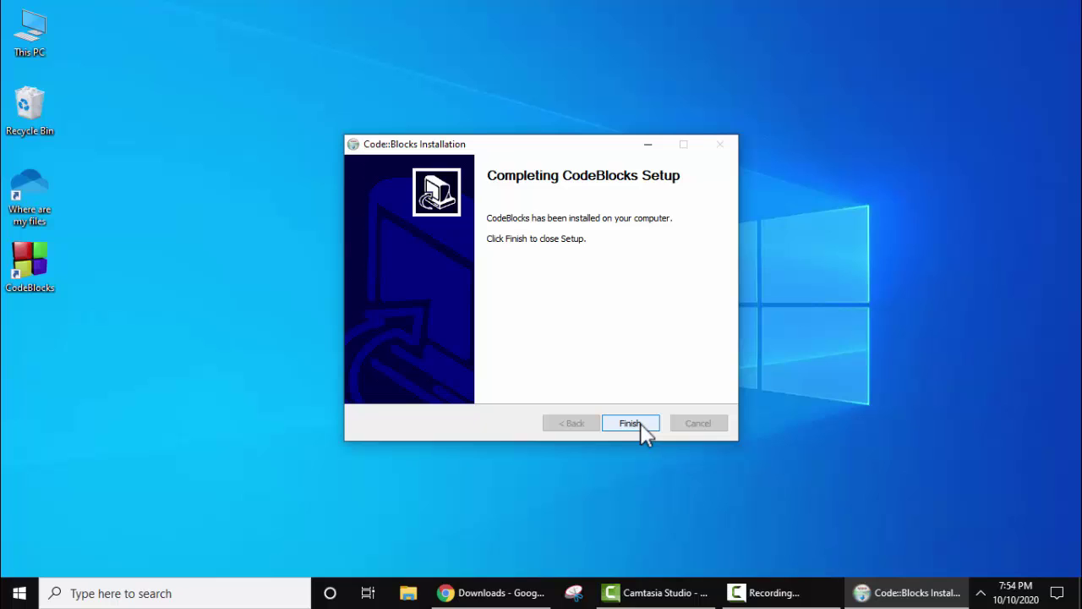
click(641, 425)
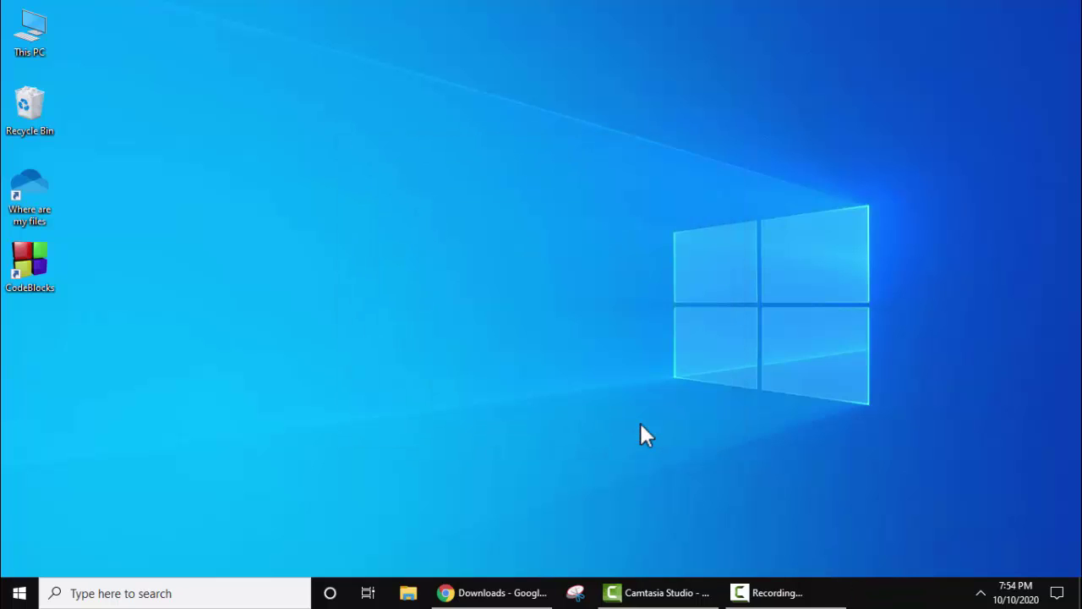
Step: Launch Code::Blocks with GNU GCC Compiler set as the default compiler, leaving the C/C++ file associations as they are
double_click(49, 273)
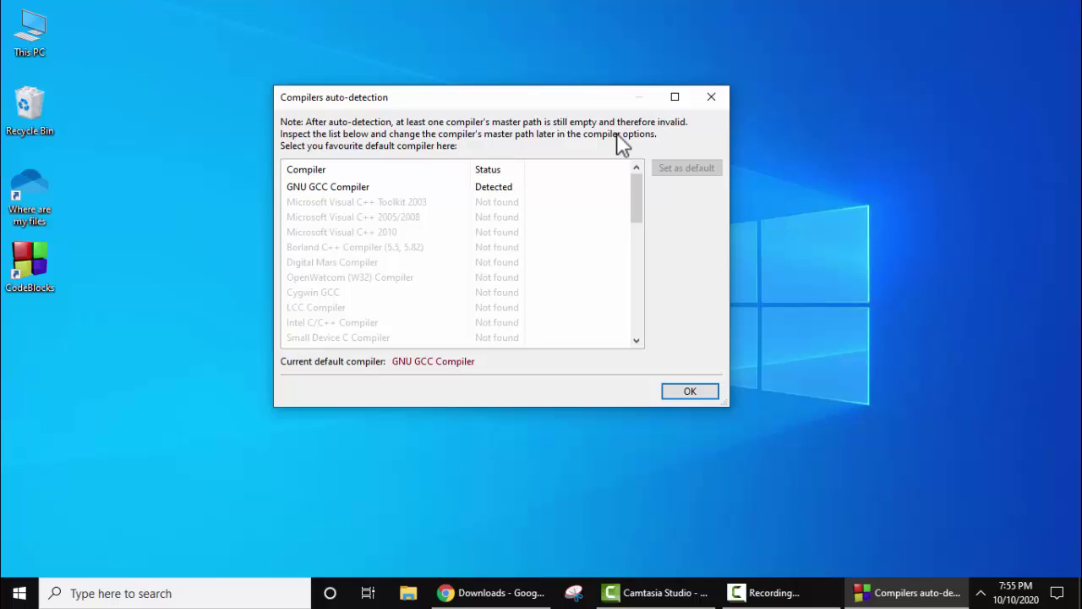
click(360, 191)
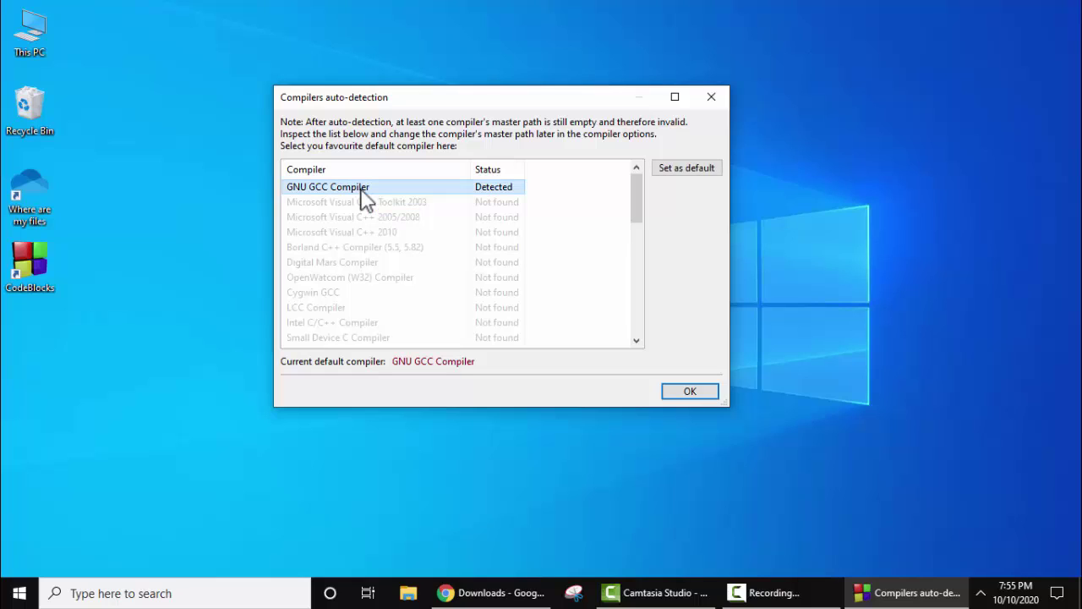
click(689, 169)
click(694, 390)
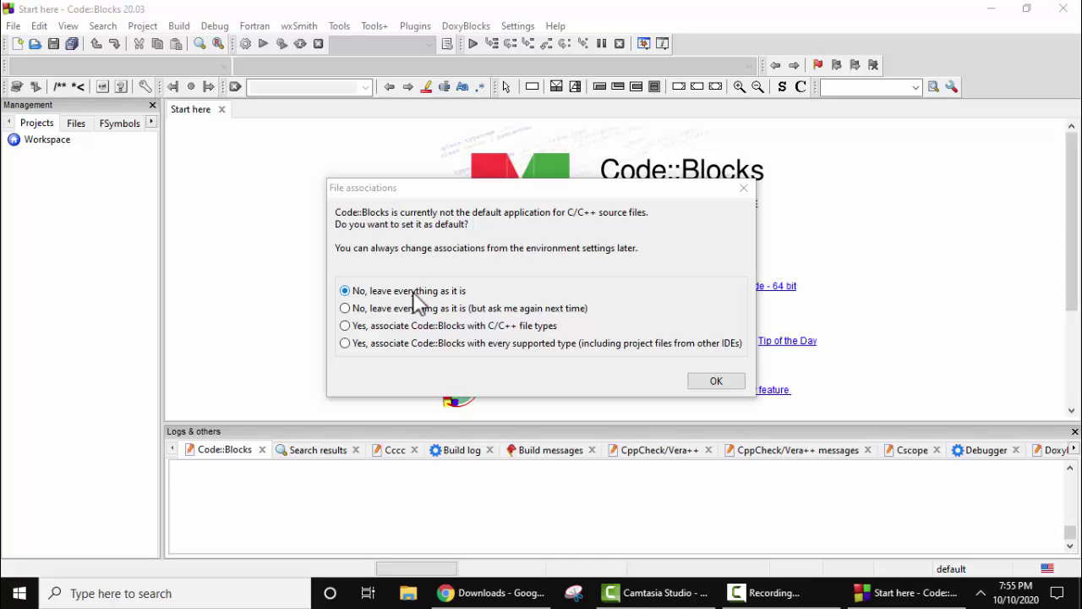
click(715, 382)
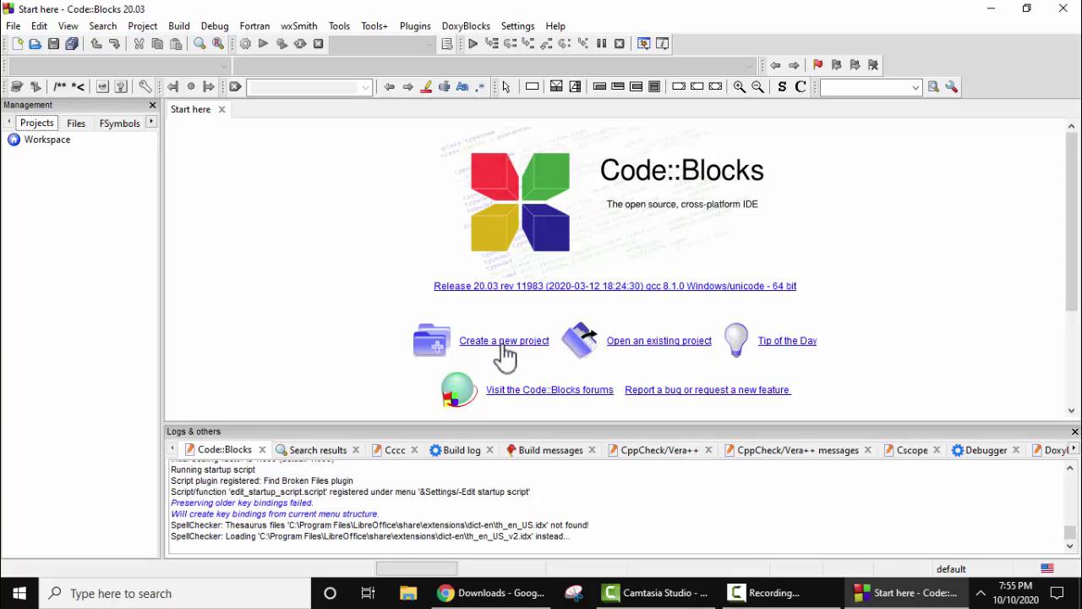
Step: Start a new project from the Console application template after looking through the project categories and available templates
click(13, 26)
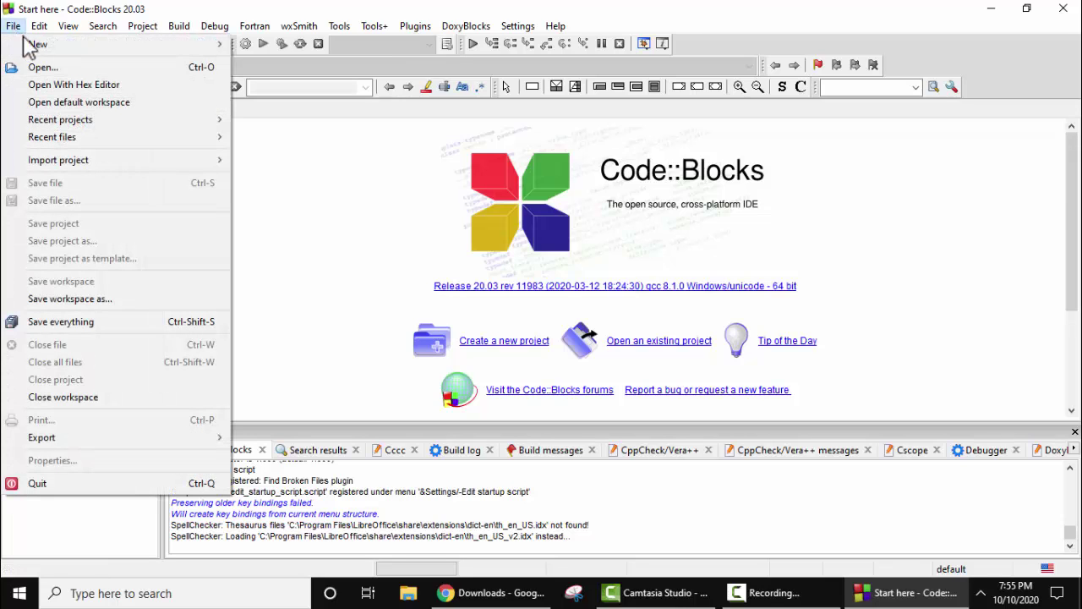
mouse_move(36, 44)
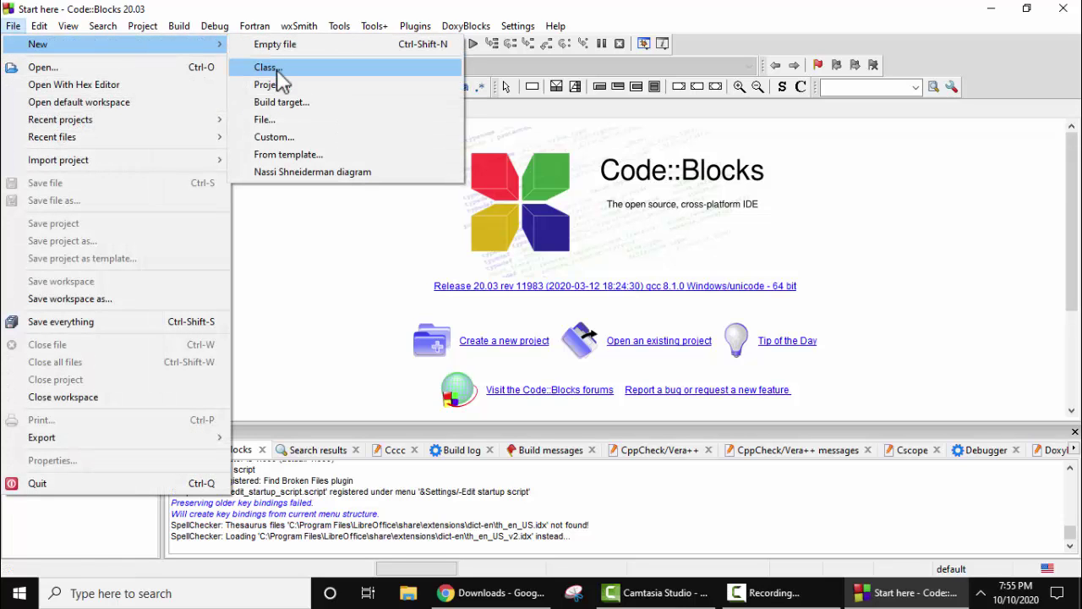
click(294, 84)
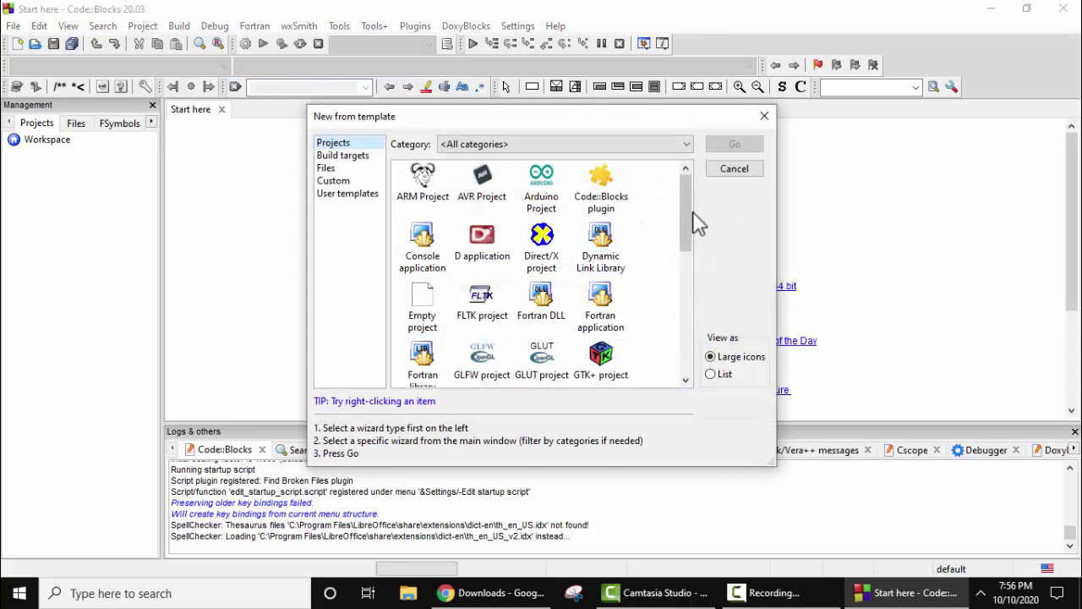
click(687, 145)
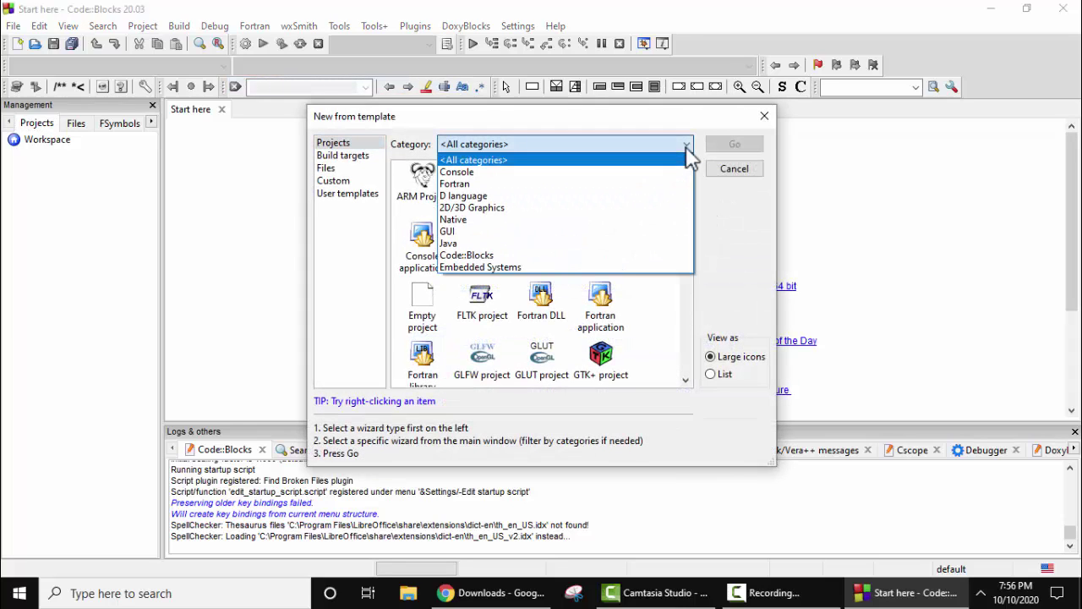
click(687, 146)
drag(685, 237, 684, 351)
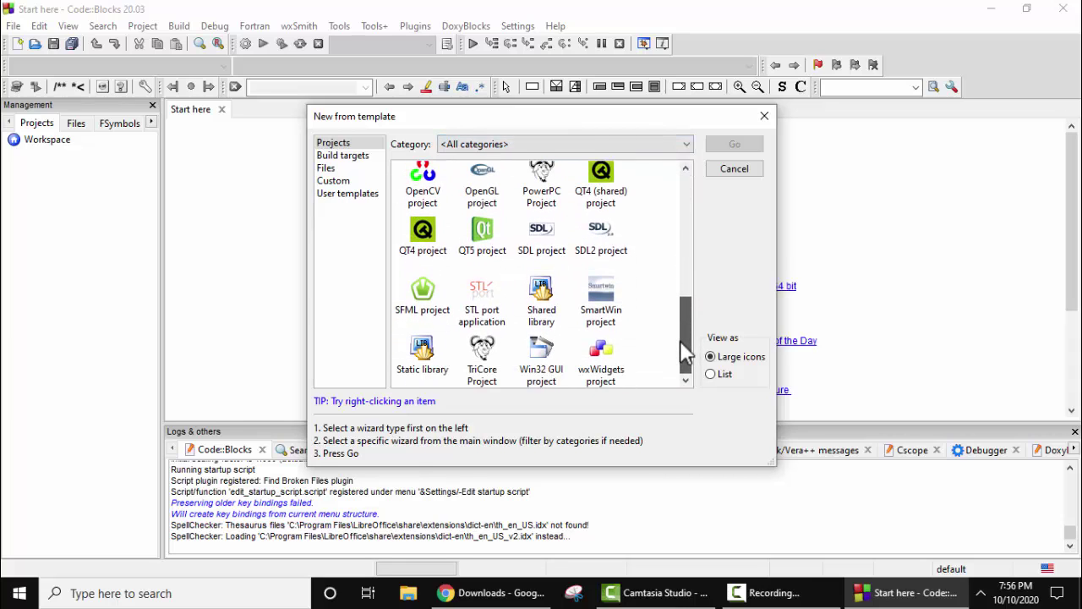
drag(685, 351, 683, 153)
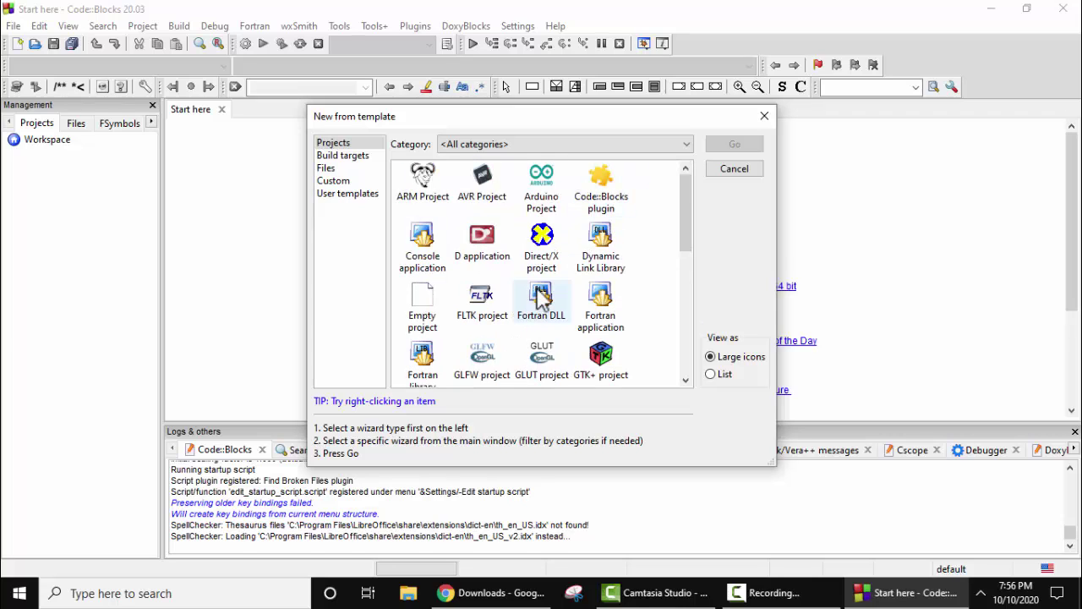
click(432, 275)
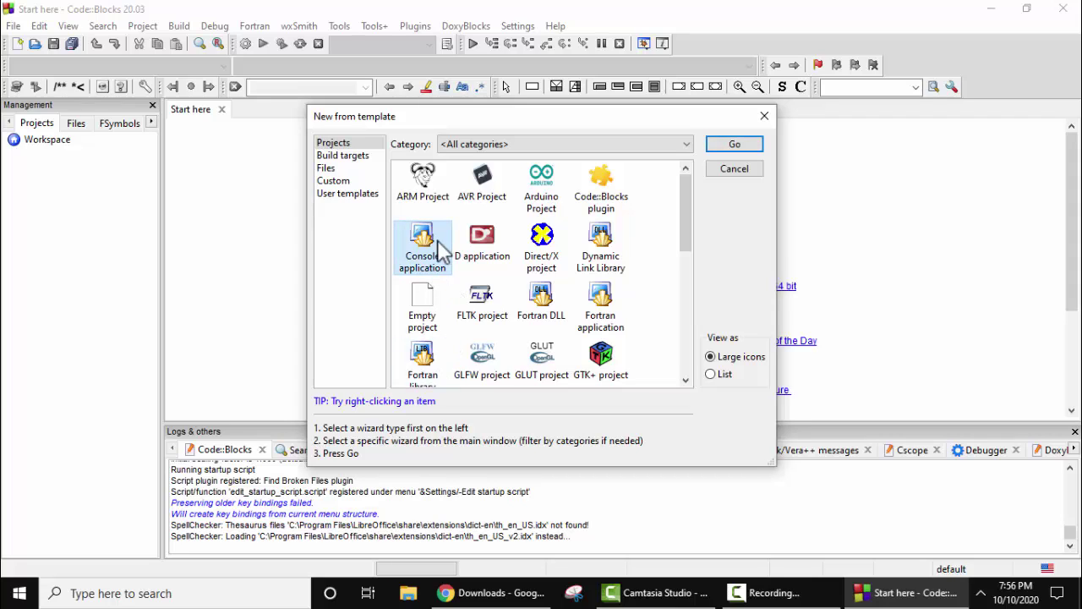
click(734, 145)
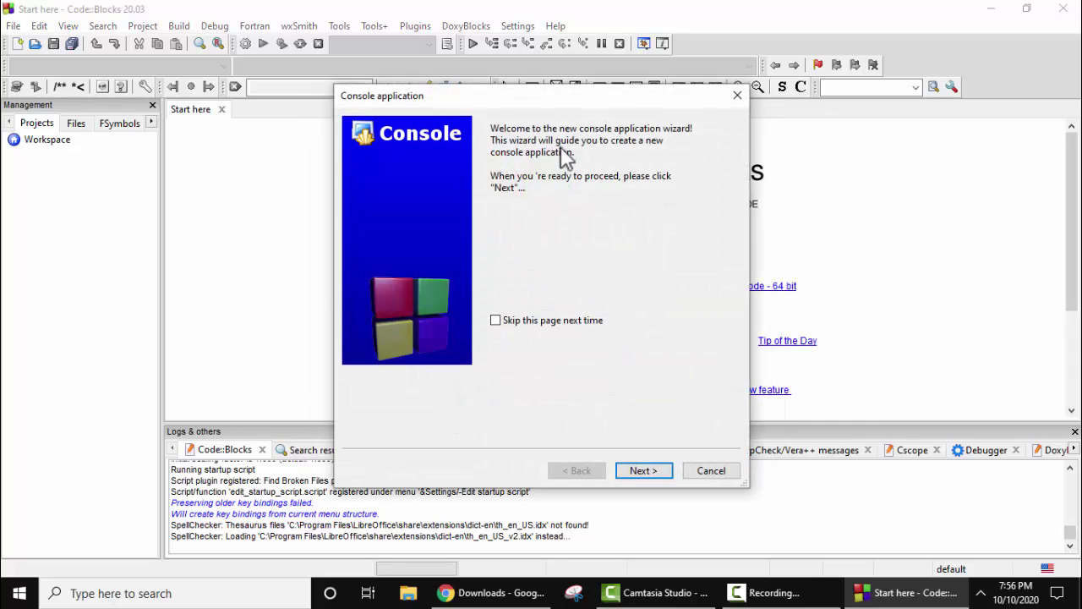
Step: Choose C as the project language and title the project MyDemoCprogram, keeping MyDemoCprogram.cbp as the project filename
click(649, 472)
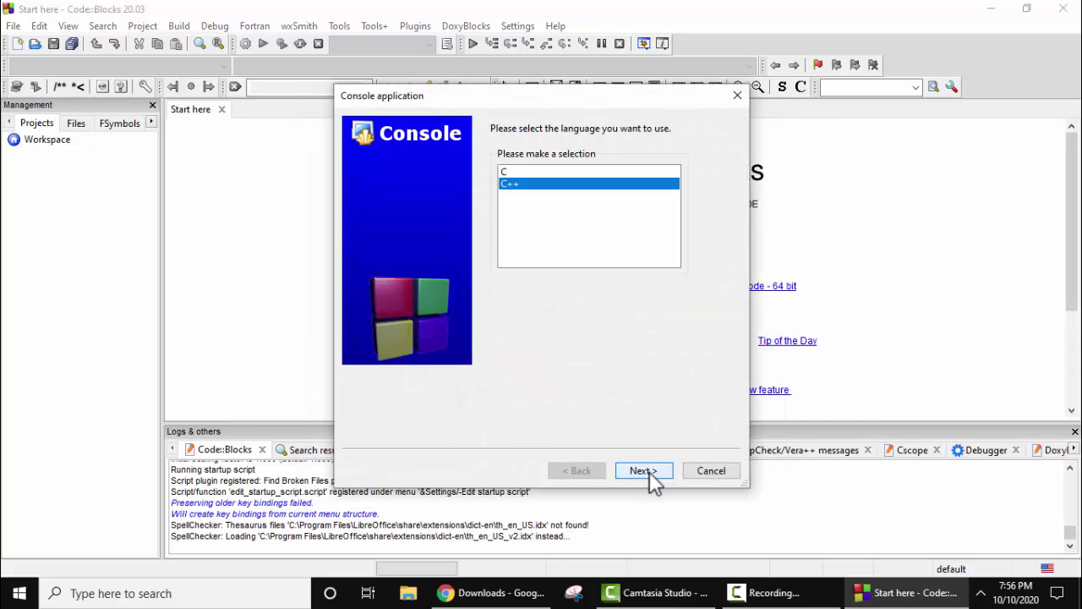
click(592, 171)
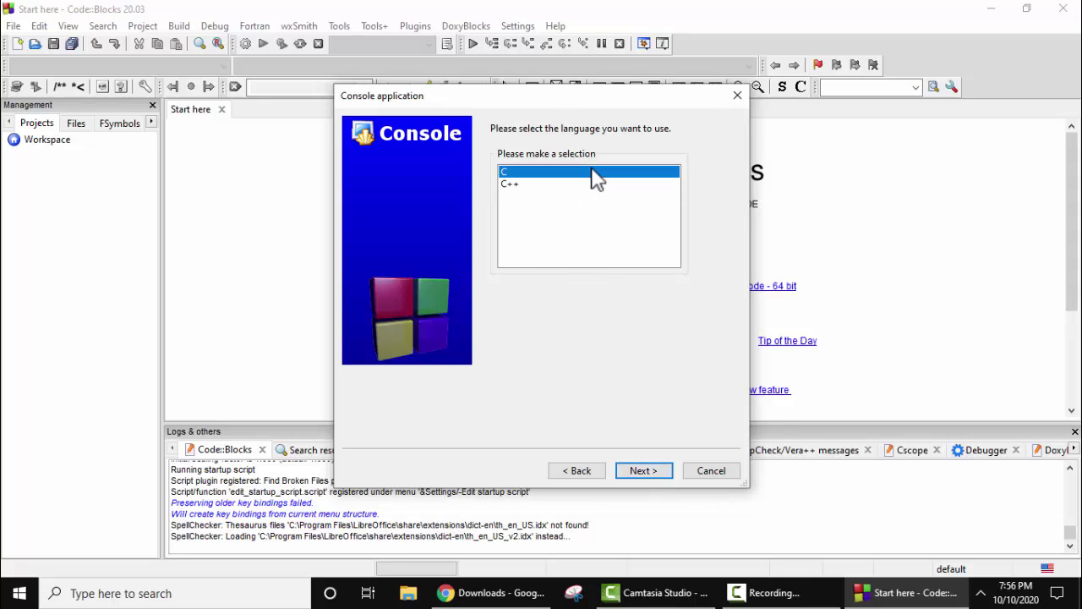
click(645, 470)
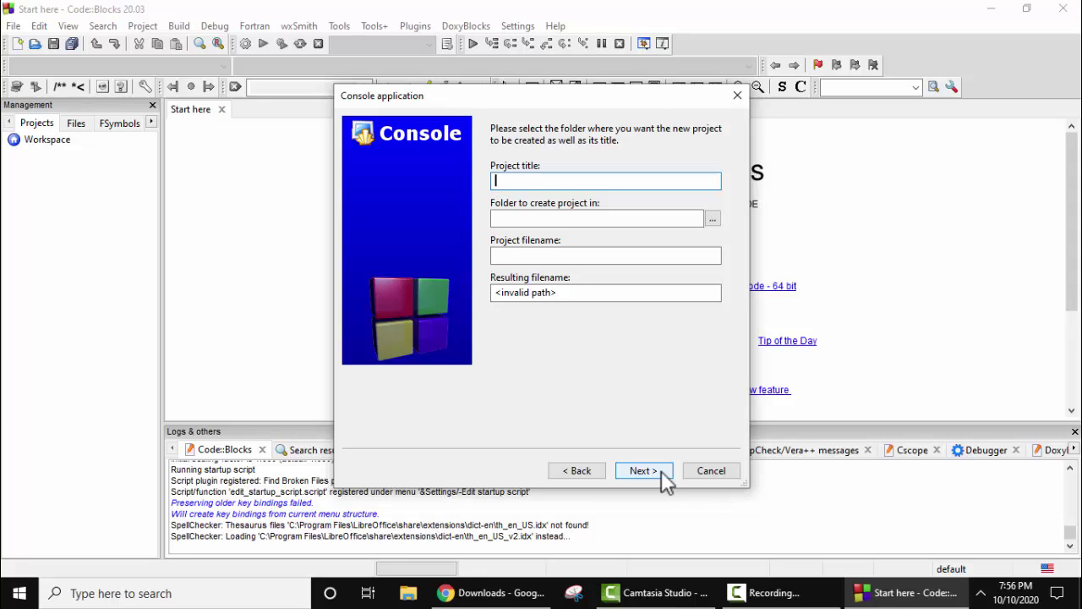
text(MyDemoCprogram)
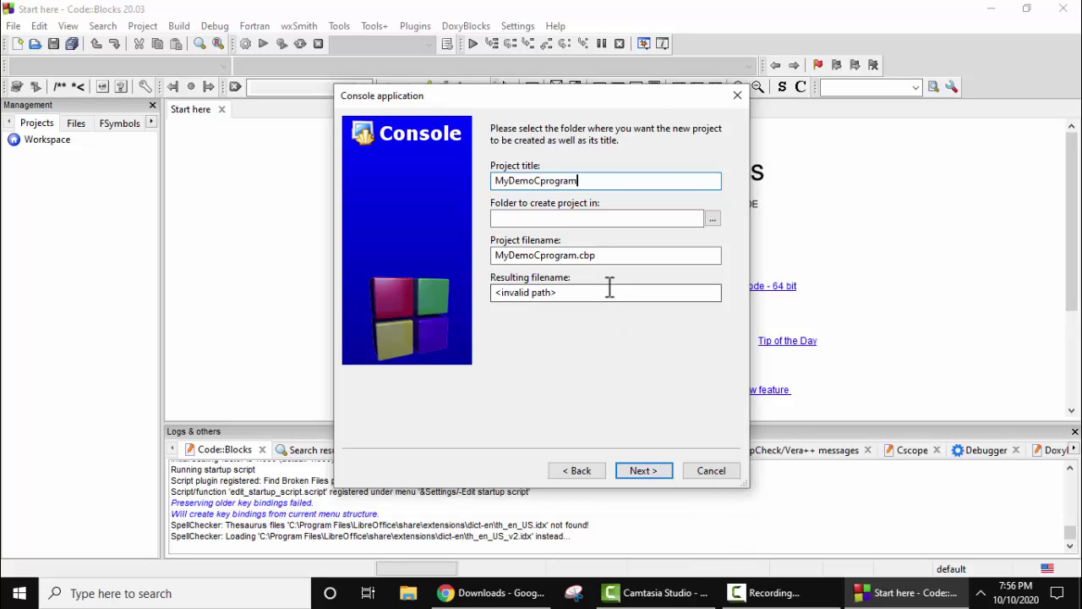
click(612, 257)
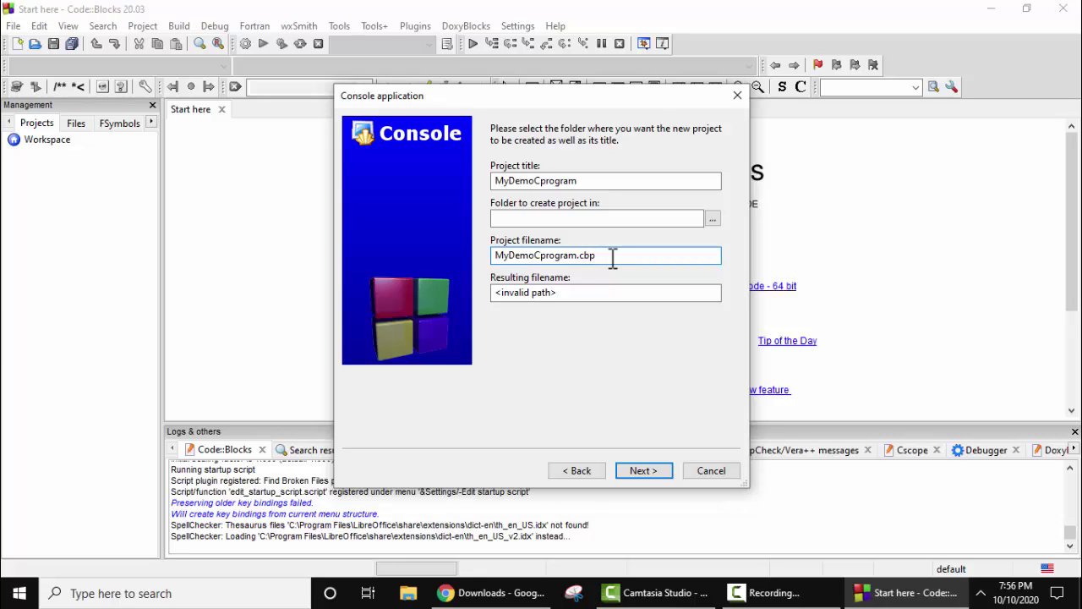
Step: Browse for the project location and create a new folder on the Desktop named with the owner's first name followed by Projects
click(712, 218)
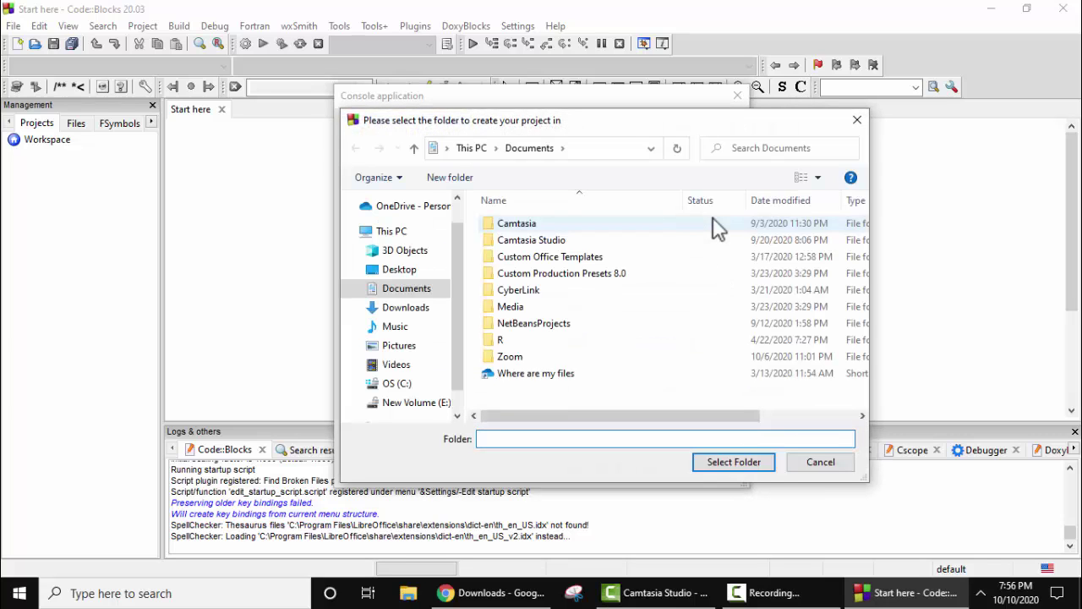
click(414, 271)
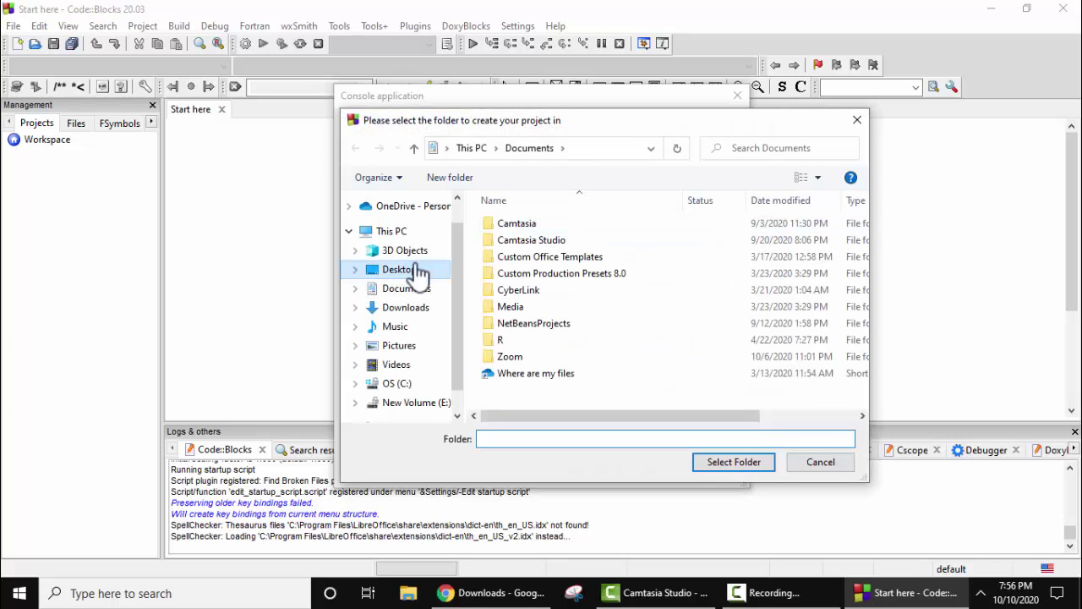
click(449, 177)
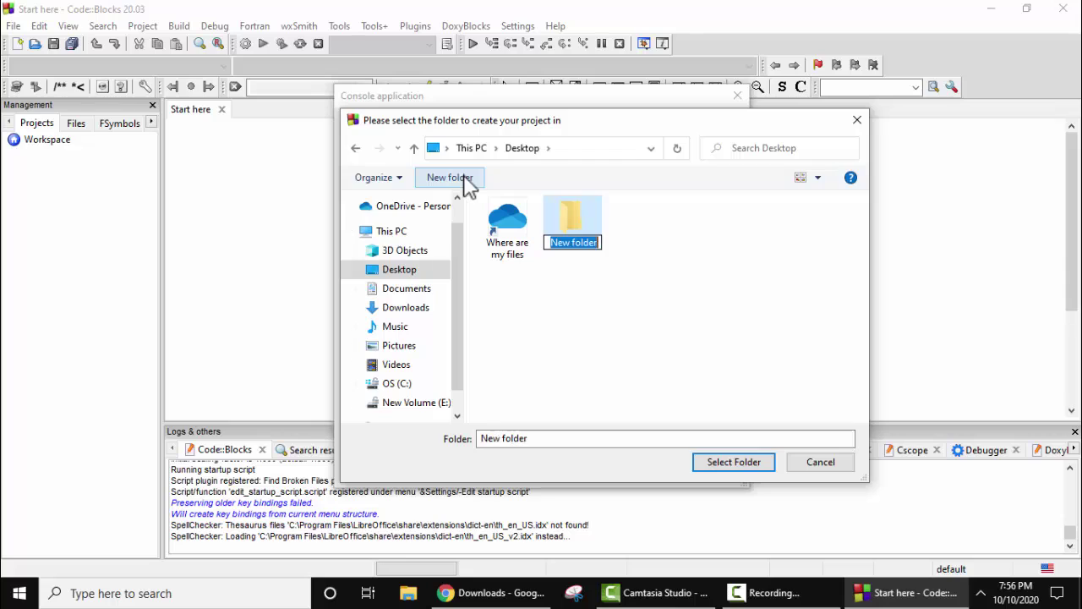
text(Amit)
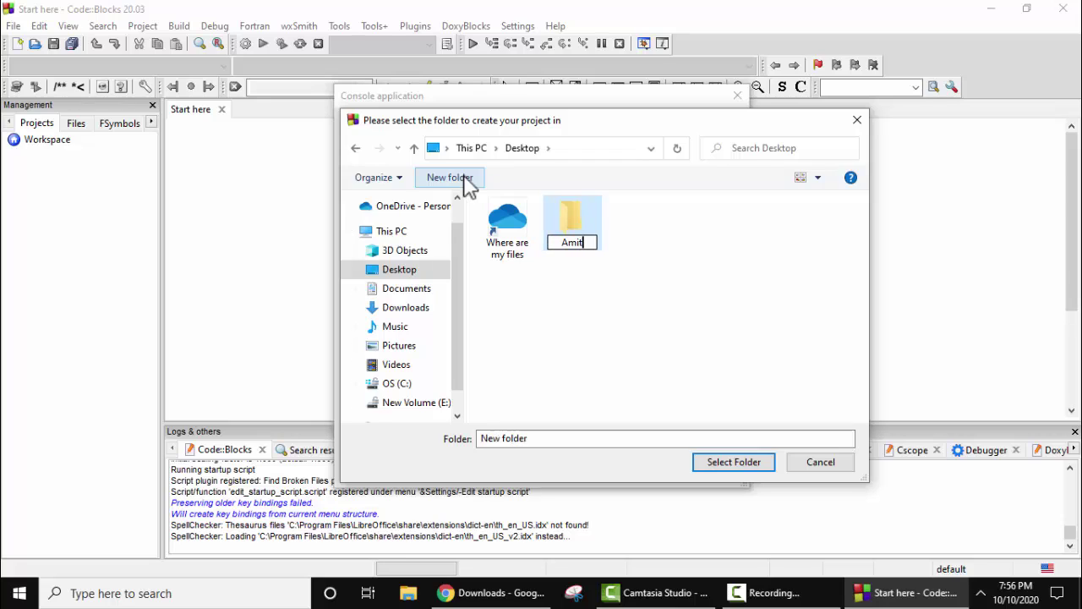
text(Projects)
key(Return)
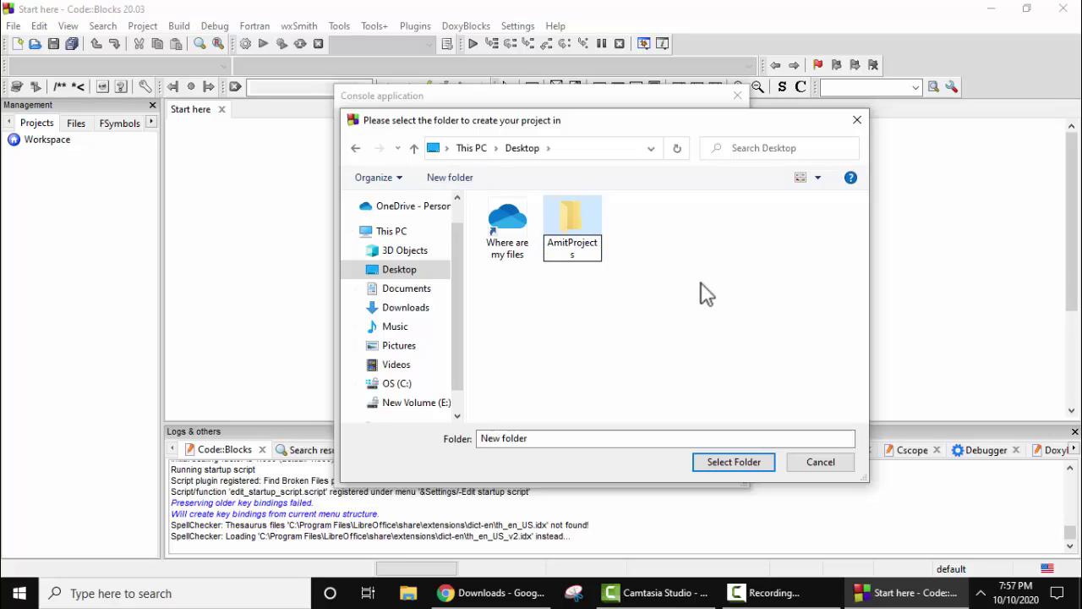
Step: Set the new Desktop folder as the location for the project and check the full resulting filename
double_click(571, 240)
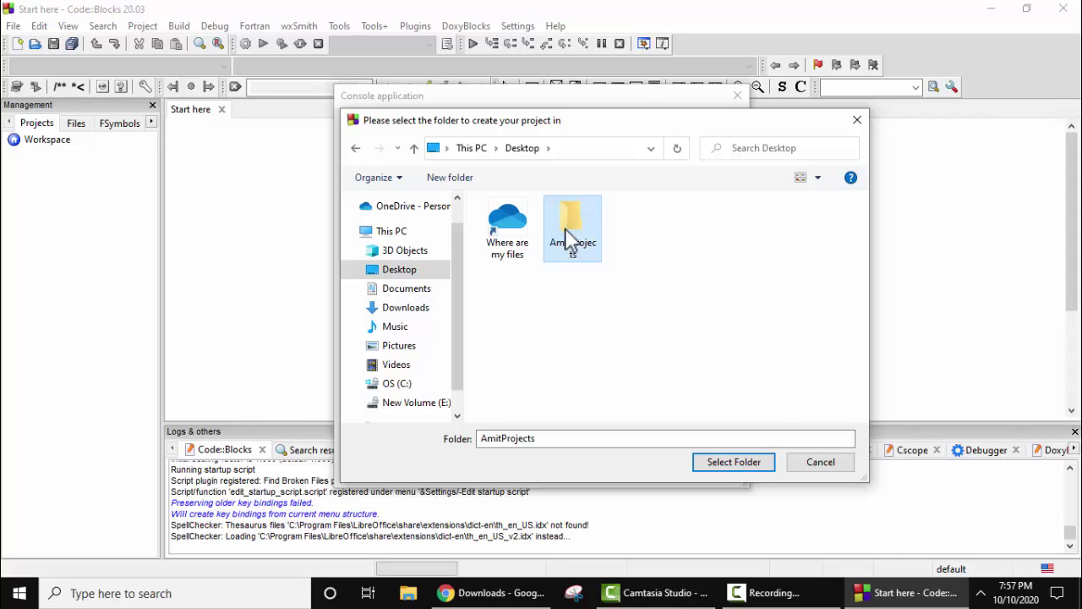
click(733, 463)
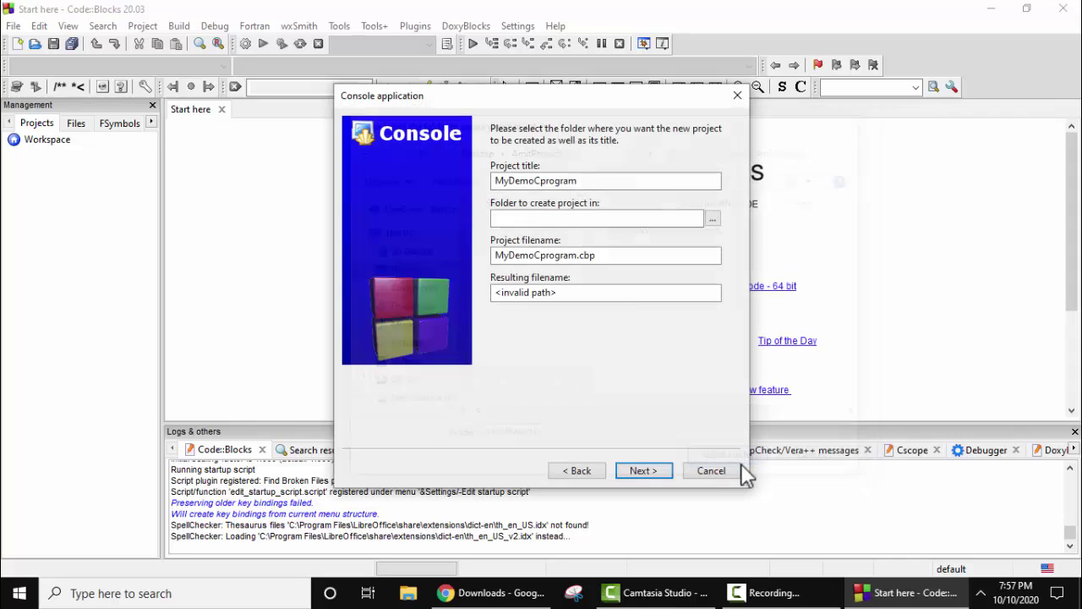
click(678, 221)
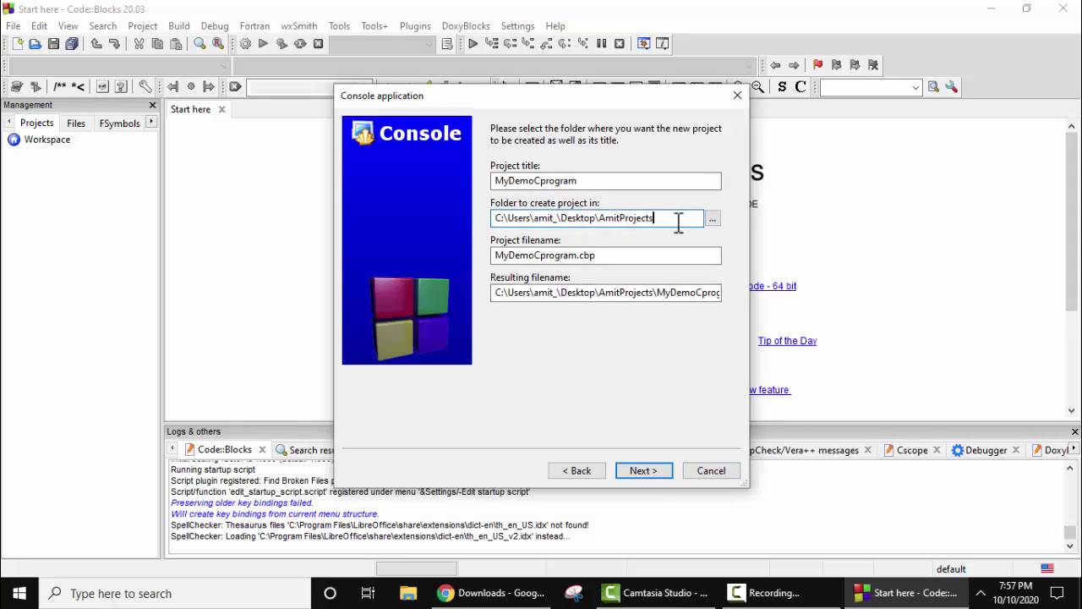
drag(594, 293, 719, 313)
click(678, 299)
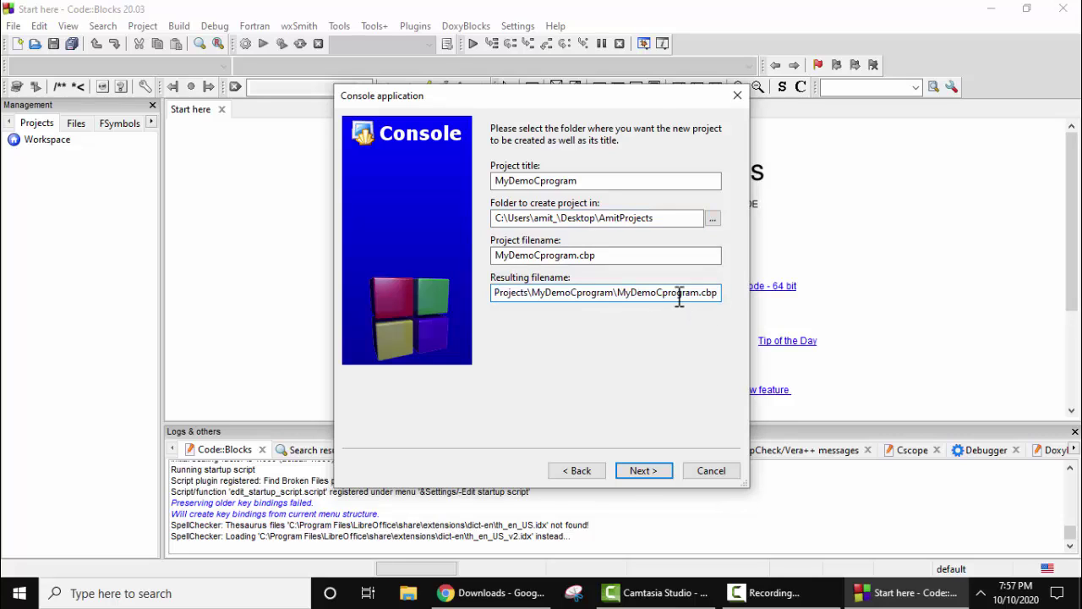
Step: View the compiler choices, keep GNU GCC Compiler with the Debug and Release configurations, and finish creating the project
click(644, 470)
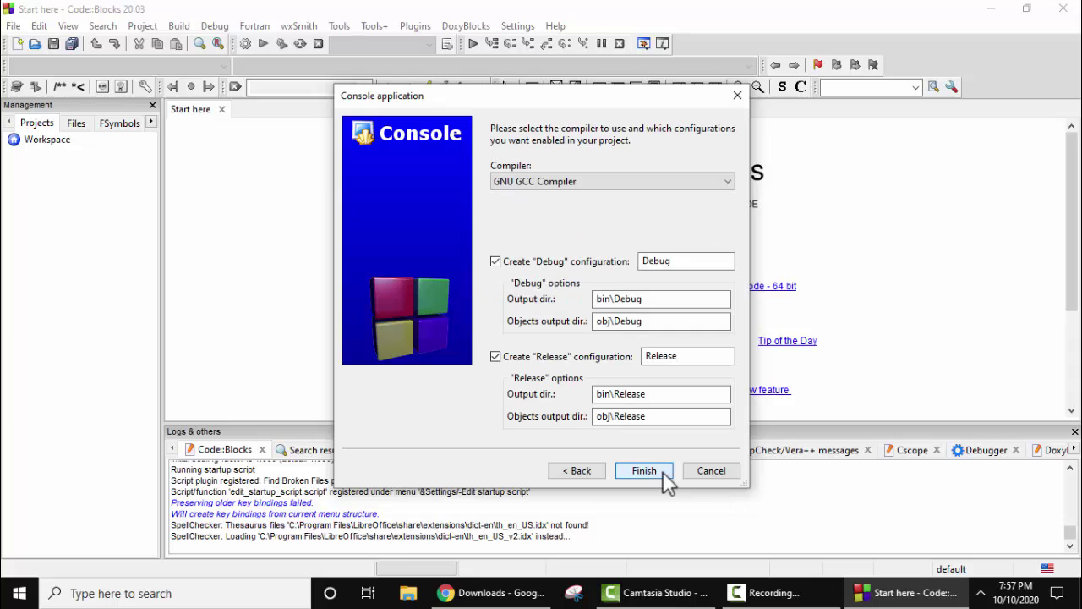
click(610, 180)
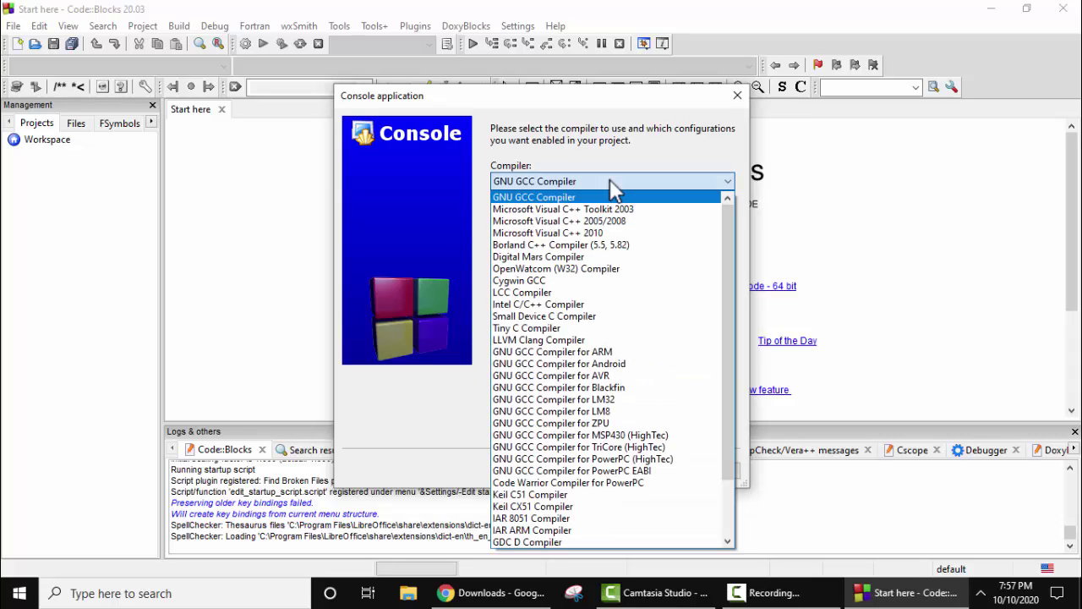
click(609, 180)
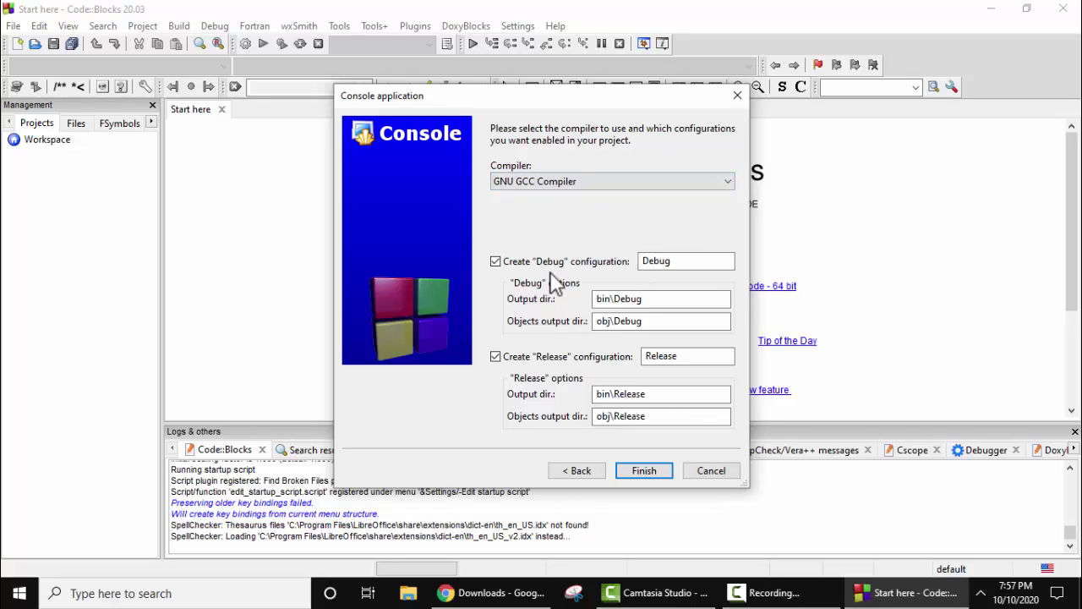
click(644, 470)
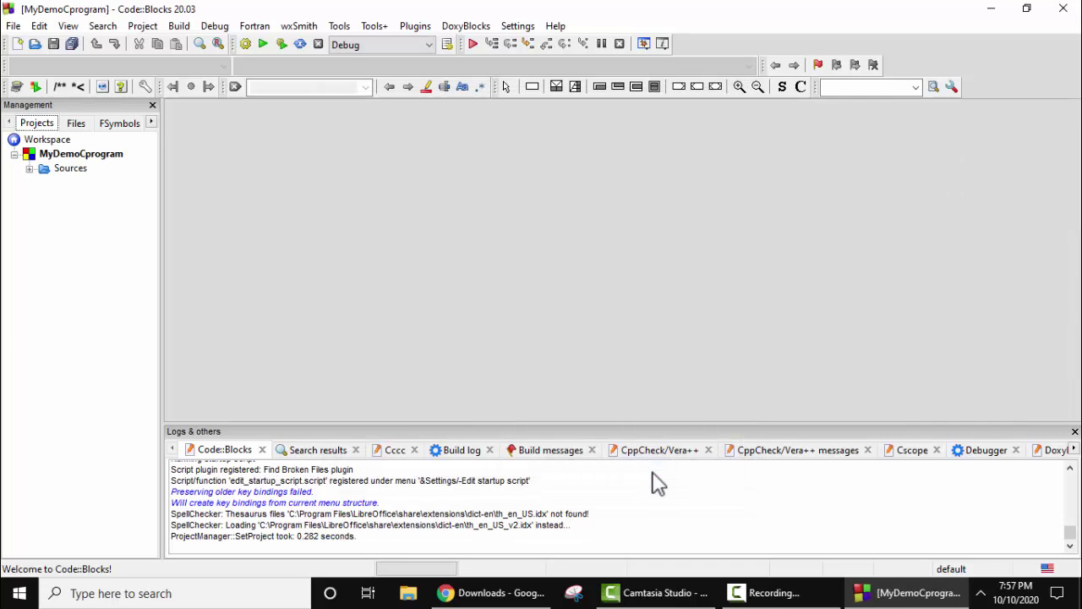
Step: Expand the Sources of the MyDemoCprogram project and open main.c in the editor
click(39, 158)
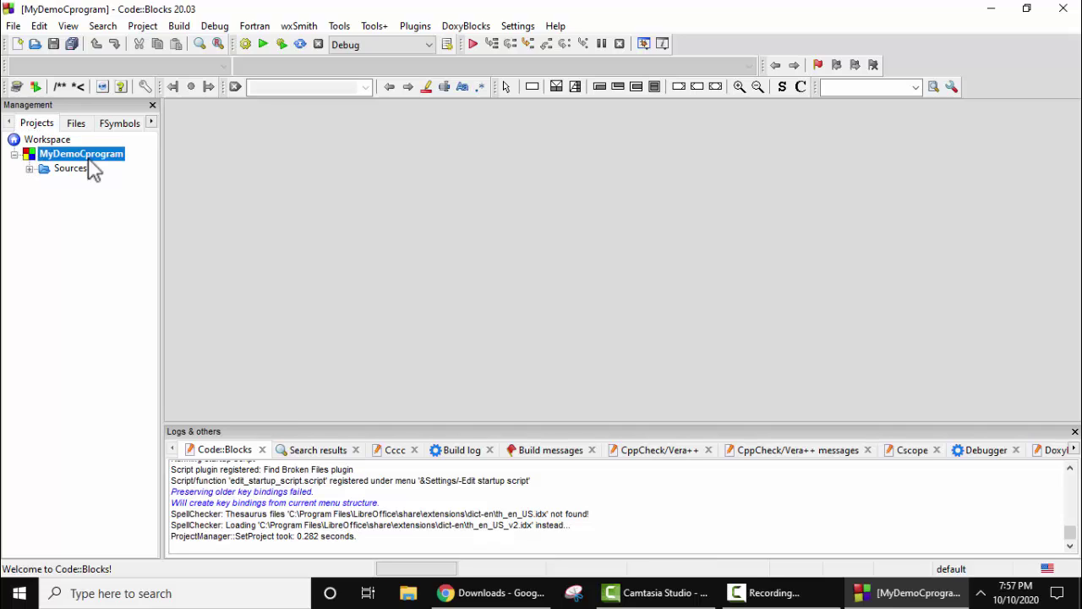
click(29, 169)
click(84, 183)
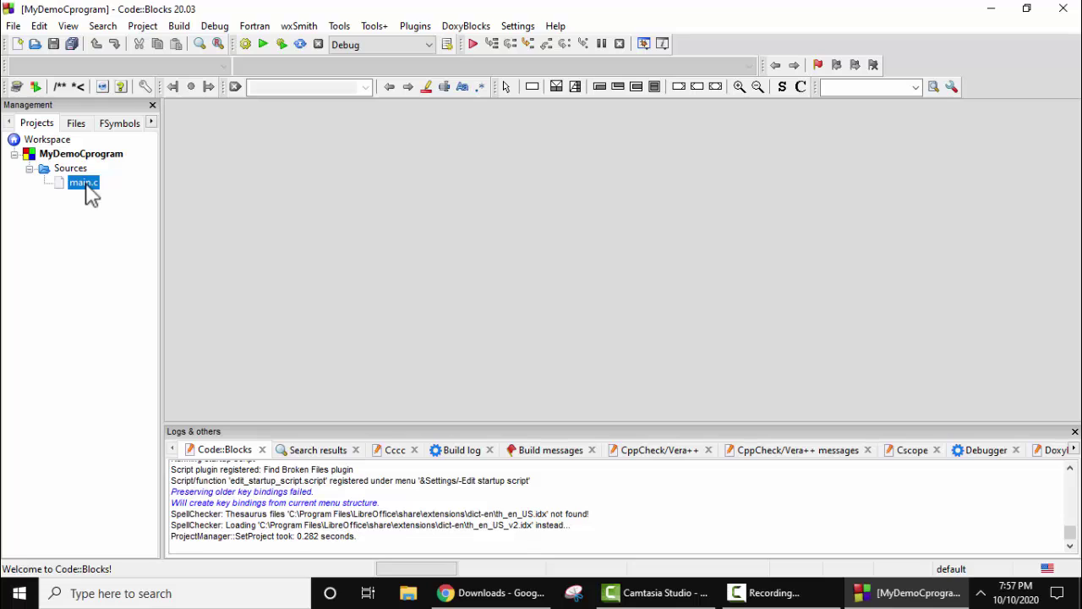
double_click(88, 187)
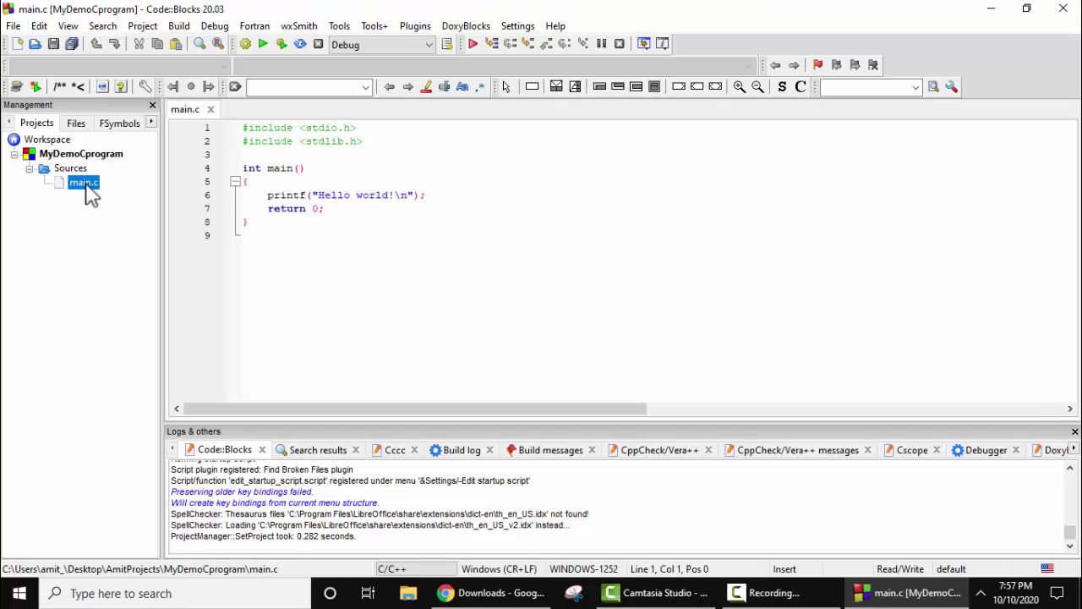
Step: Replace "Hello world!" in the printf statement with "My First C program..." and save main.c
click(422, 154)
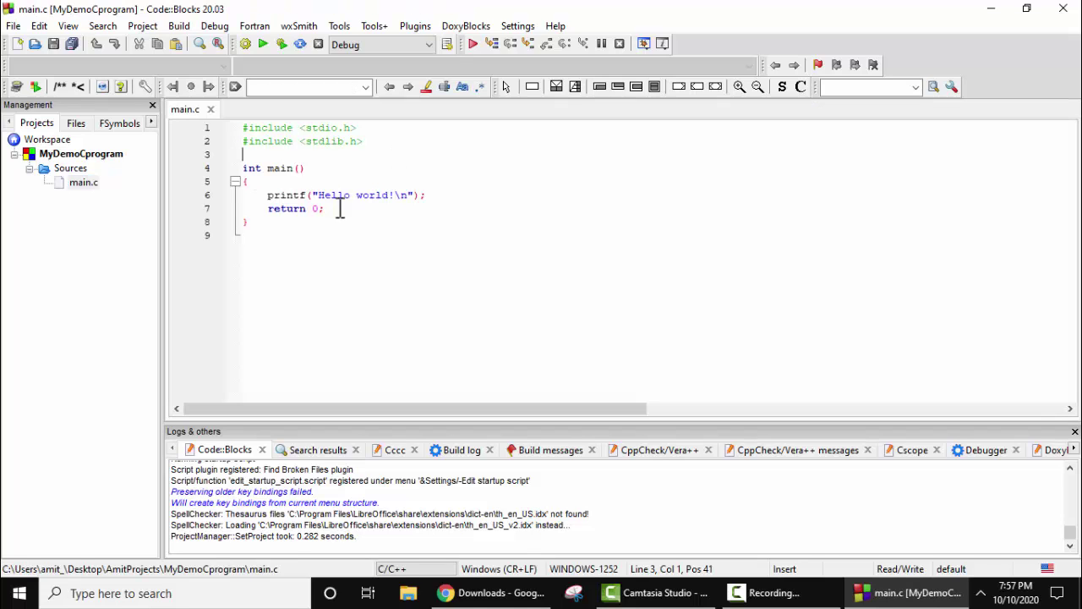
drag(316, 195, 396, 194)
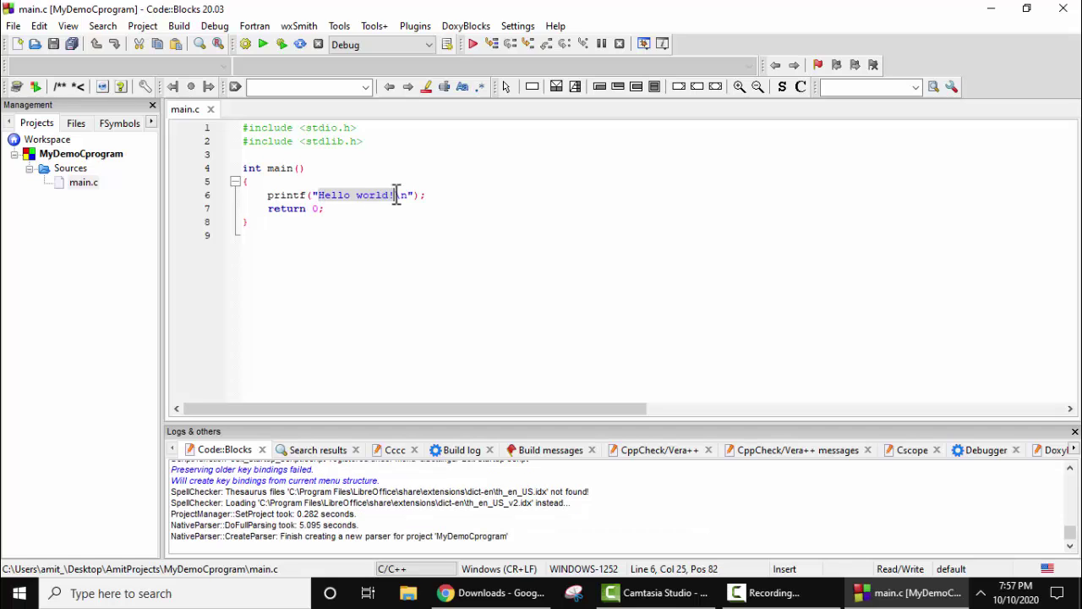
text(My First C program)
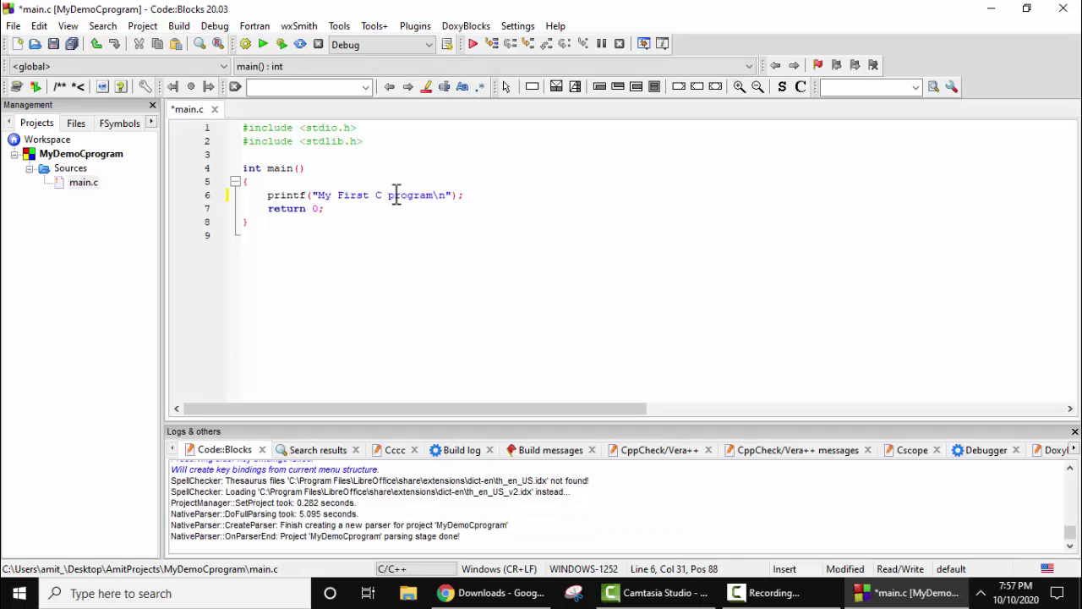
text(...)
click(13, 26)
click(83, 182)
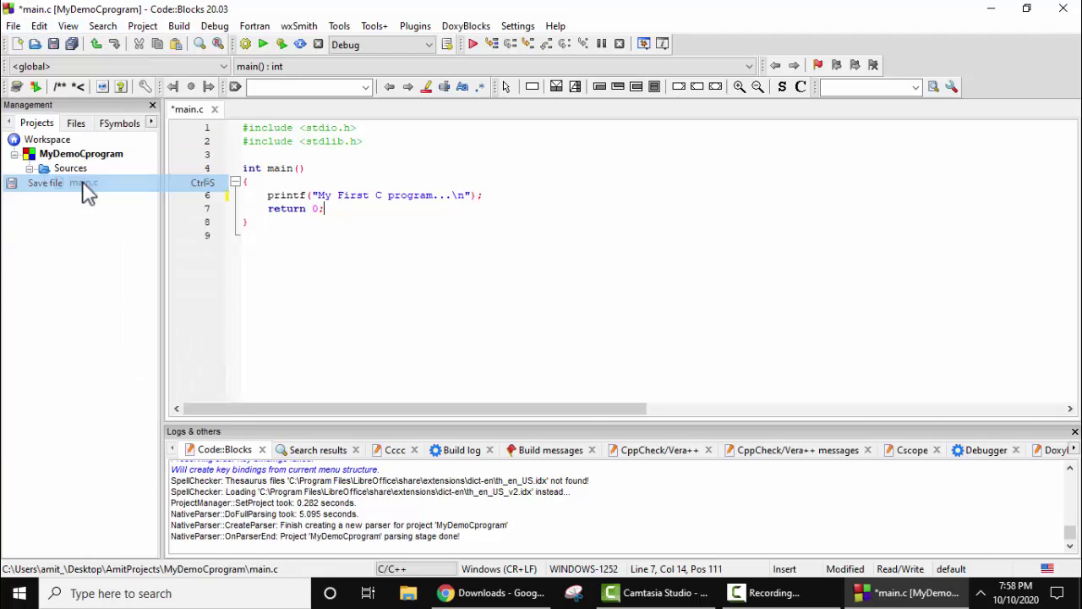
click(444, 182)
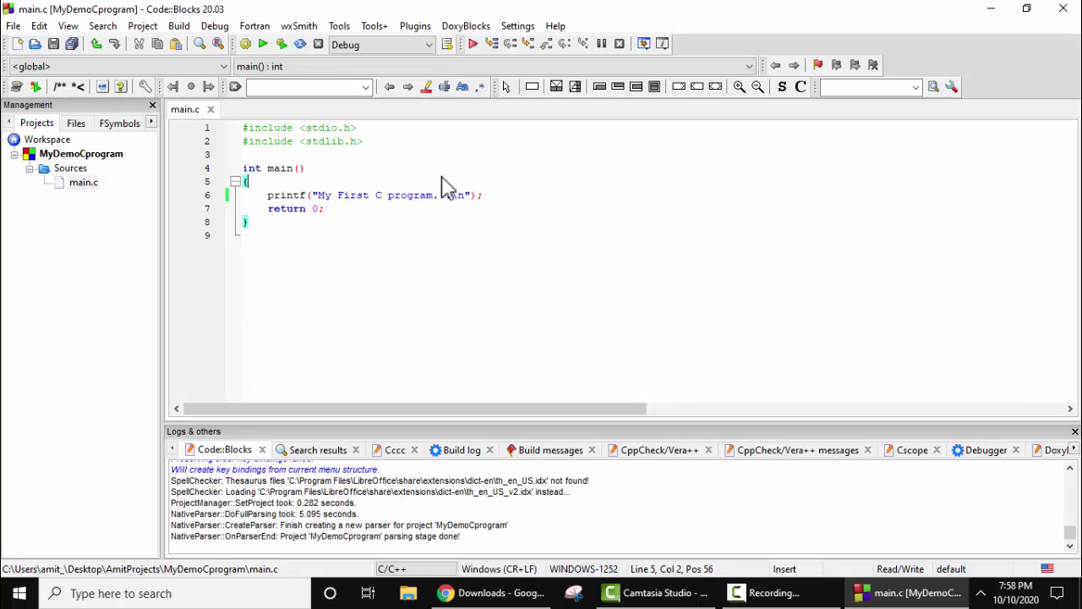
Step: Run the project, building it when asked, check its console output beside the code, and dismiss the console
click(263, 45)
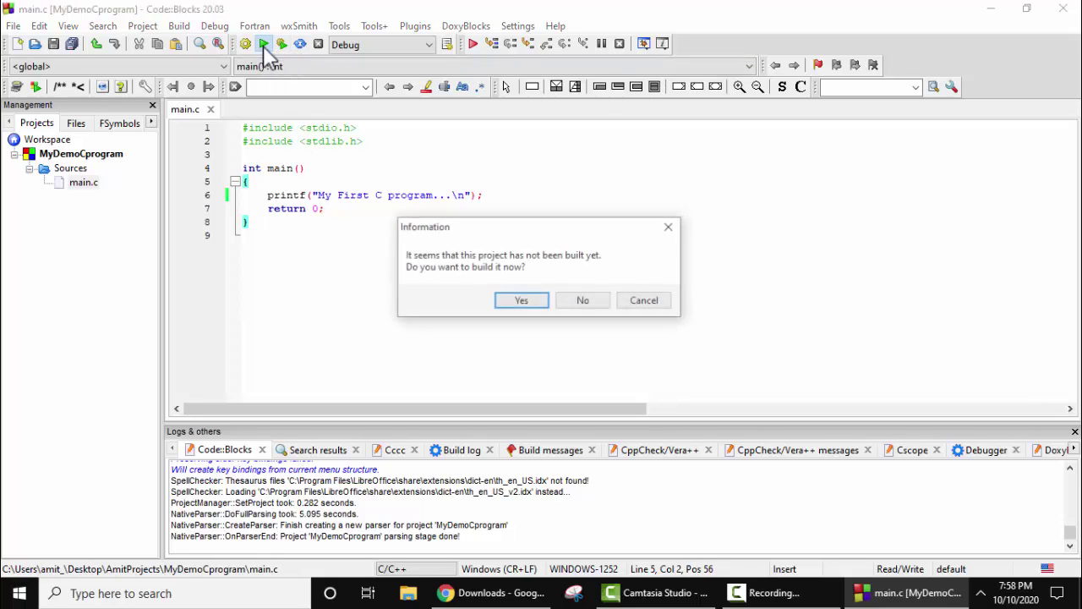
click(521, 303)
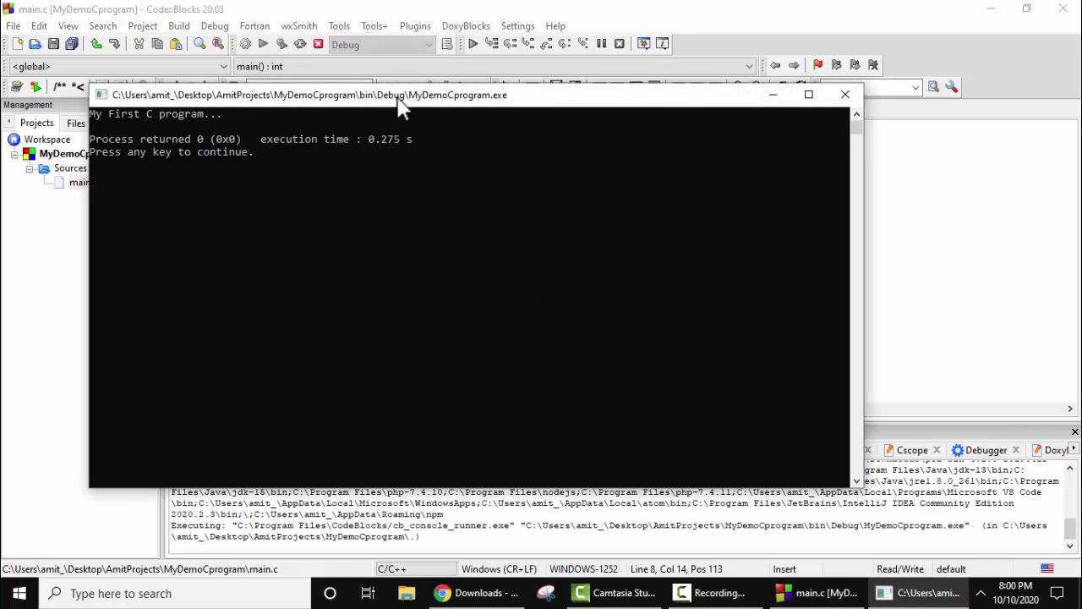
drag(397, 97, 901, 108)
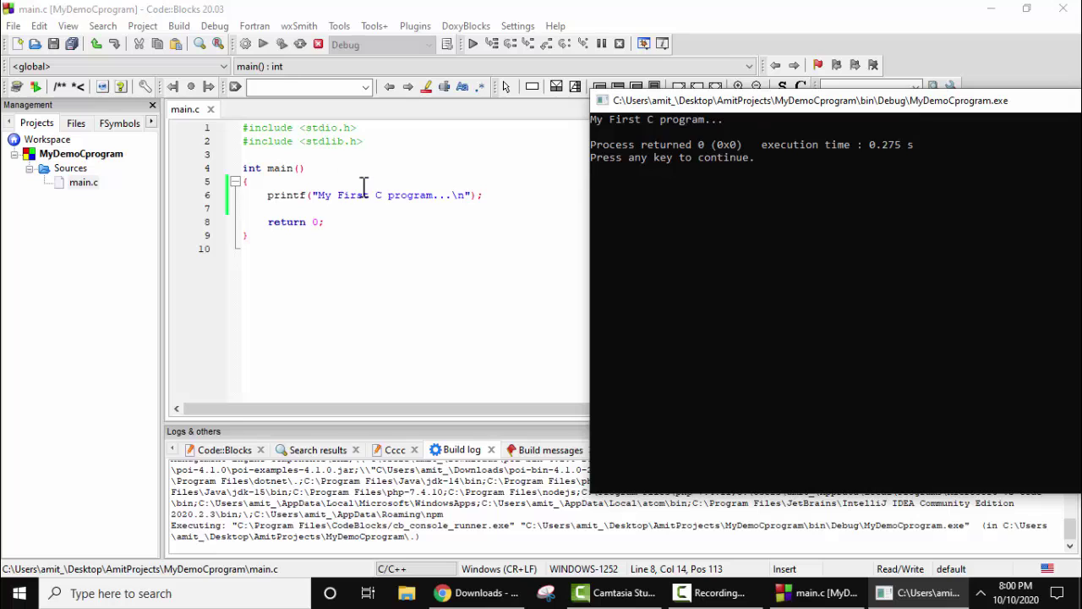
click(744, 174)
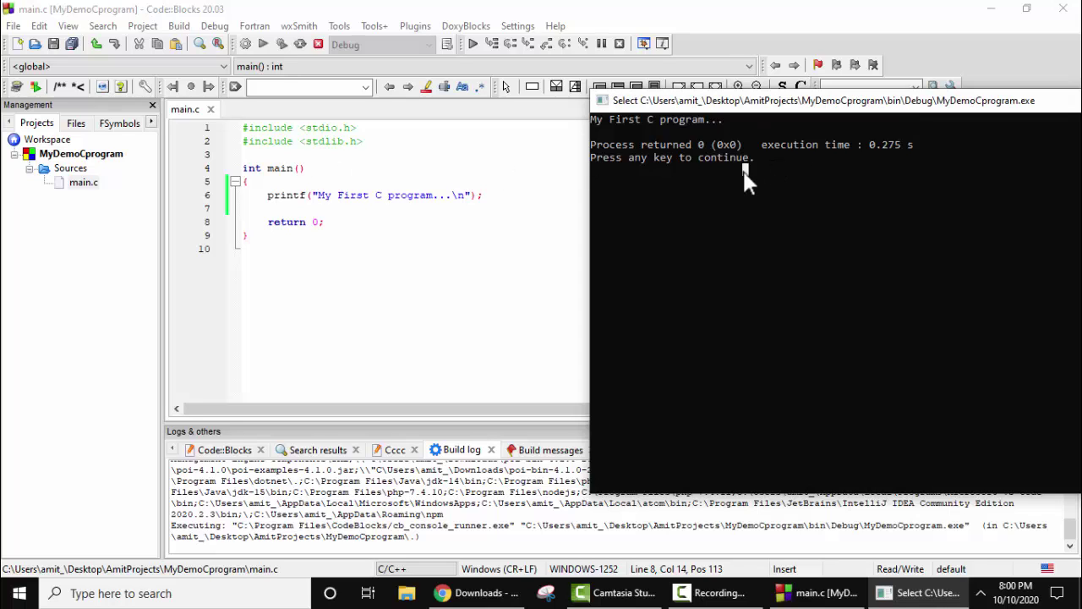
key(Return)
Step: Declare the integer variable with int a = 10; as the first statement inside main(), followed by a blank line
click(393, 169)
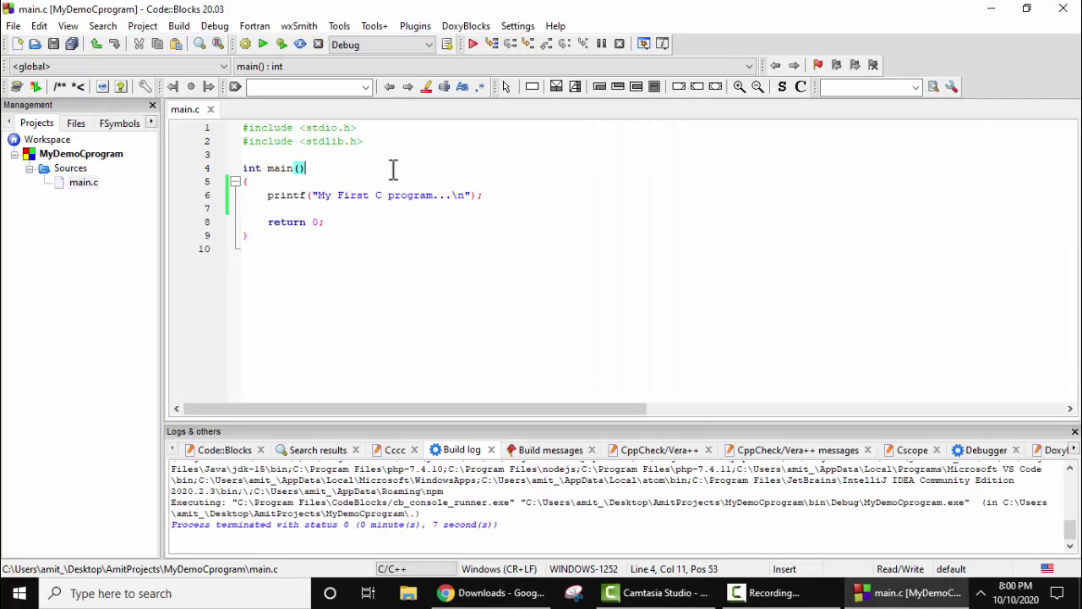
click(358, 182)
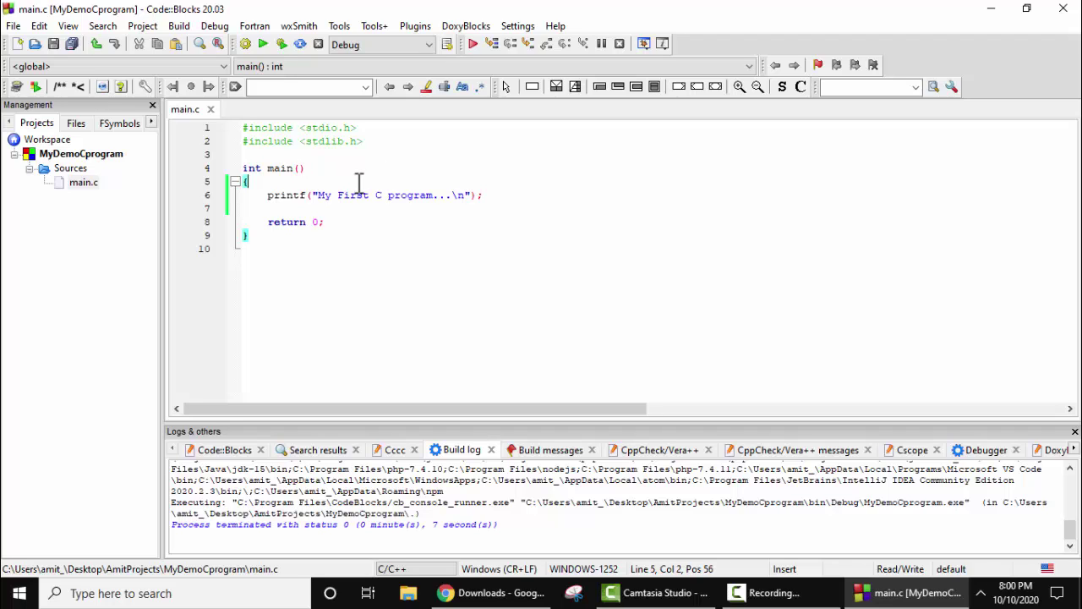
key(Return)
text(int a = 10;)
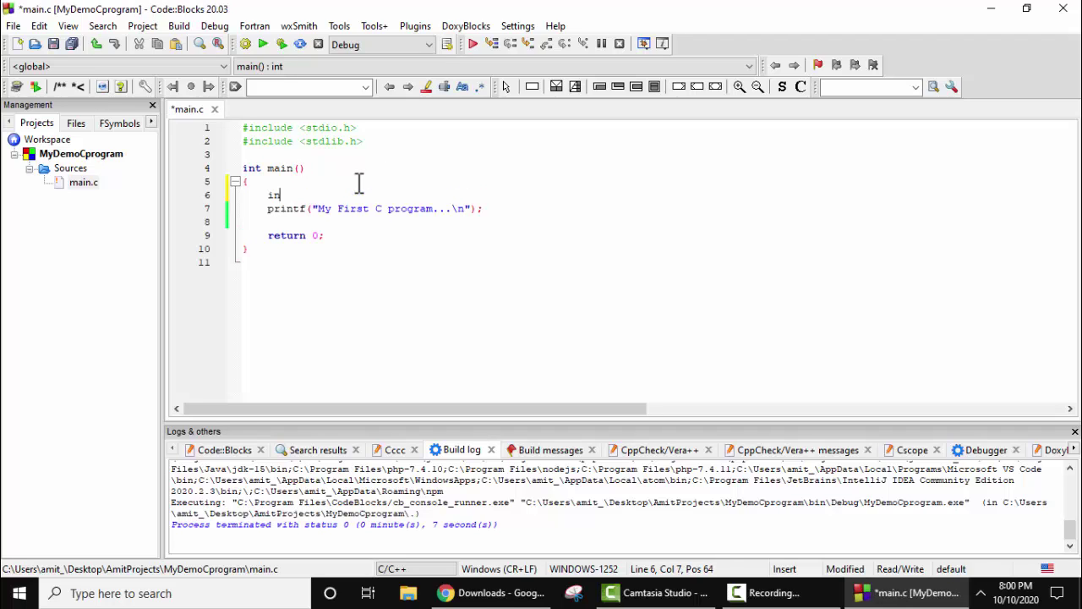
key(Return)
key(Return)
Step: Add printf("Value = %d",a); on the line above the existing printf statement
text(printf("Value =")
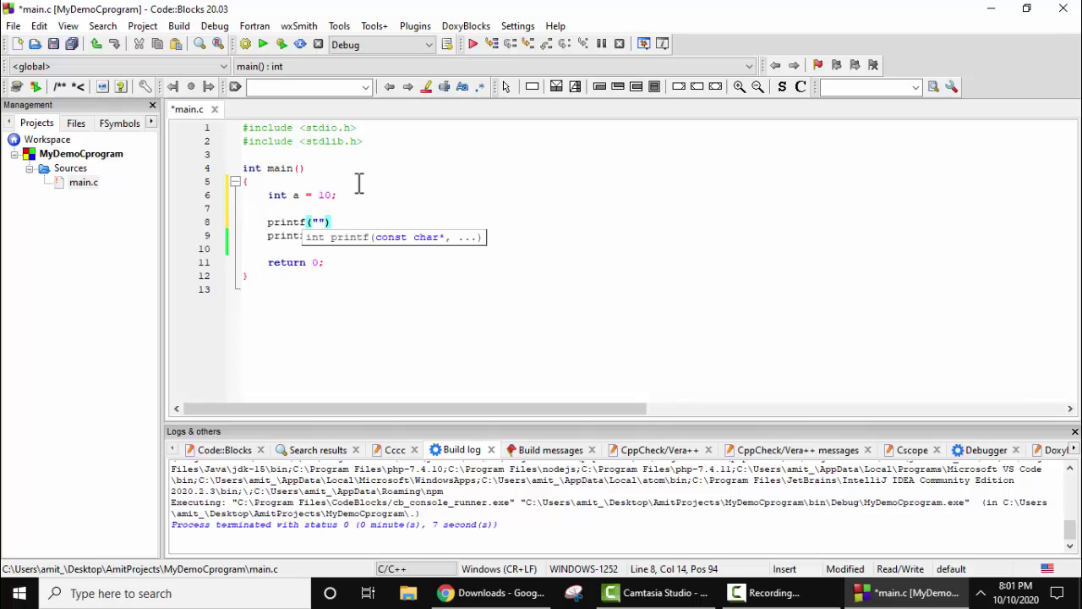
text(,a)
key(Left)
key(Left)
key(Left)
text(Value =)
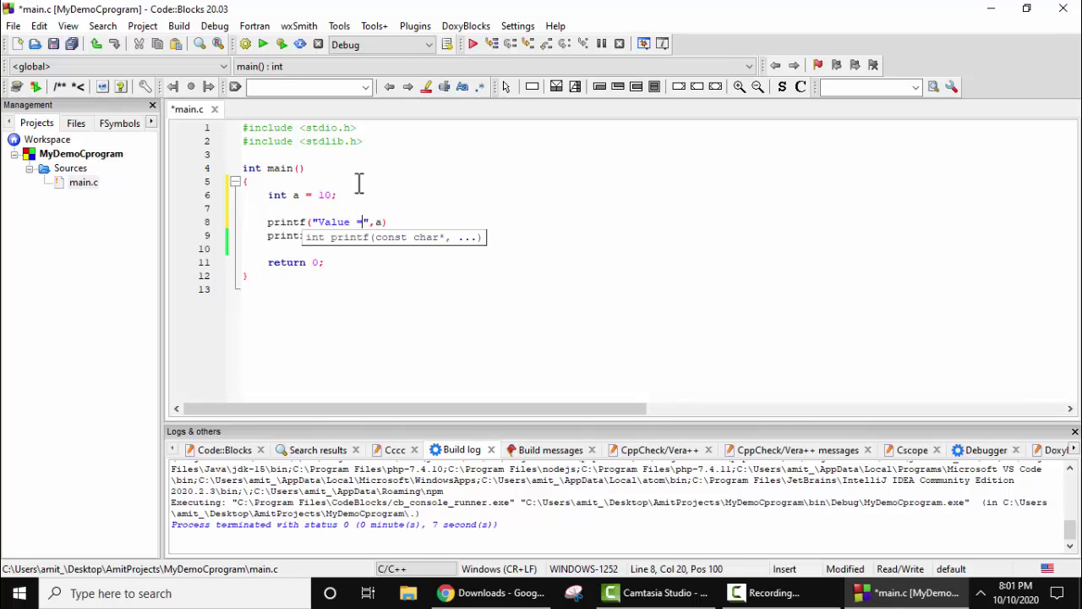
text( %d)
click(437, 223)
text(;)
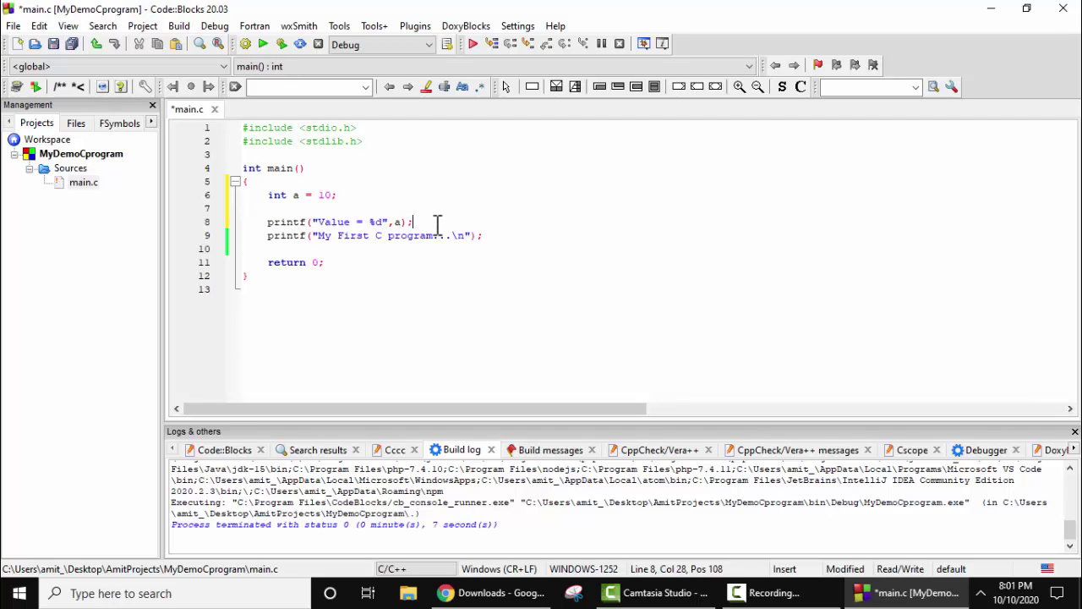
Step: Save the changes to main.c
click(385, 273)
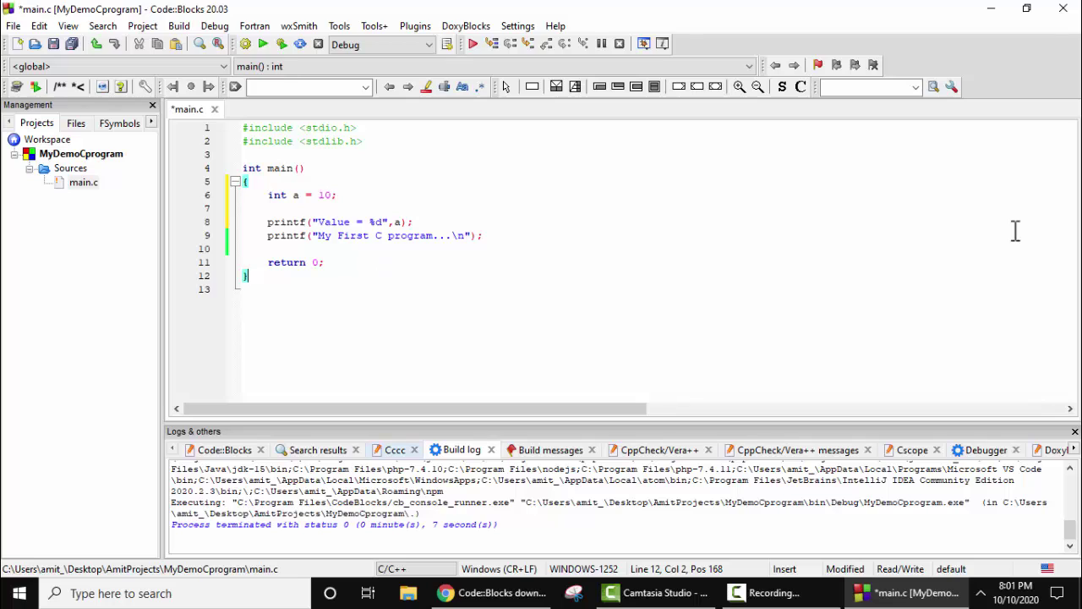
click(382, 222)
mouse_move(383, 221)
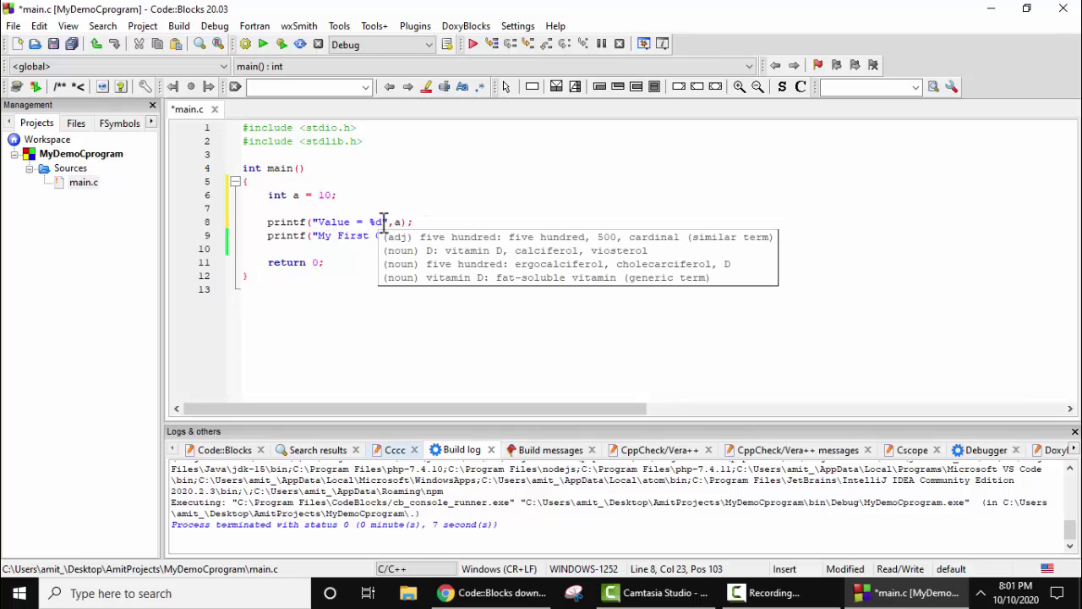
click(405, 197)
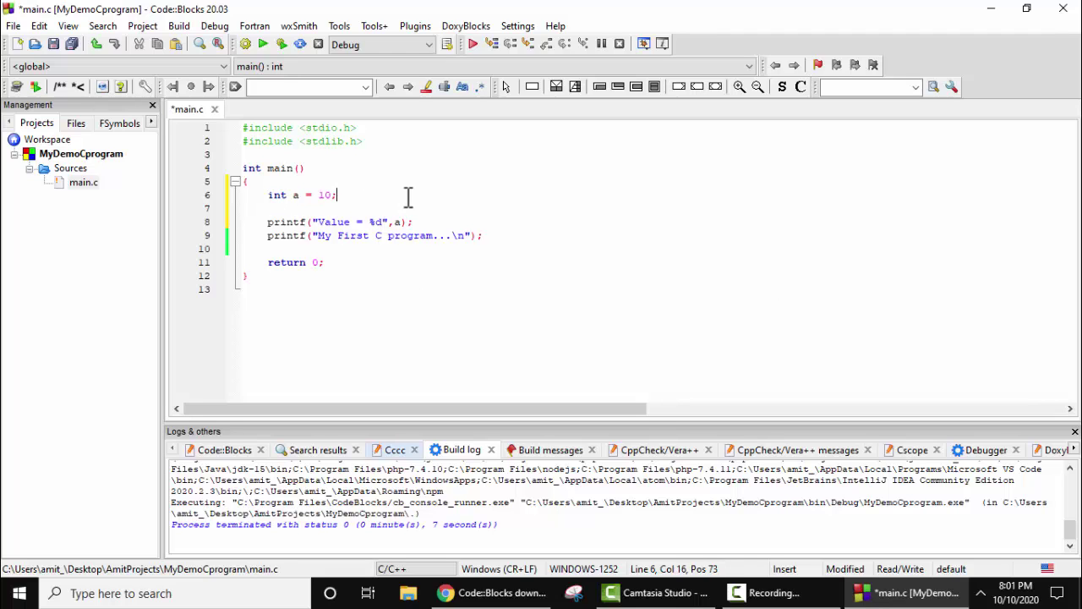
click(13, 26)
click(85, 181)
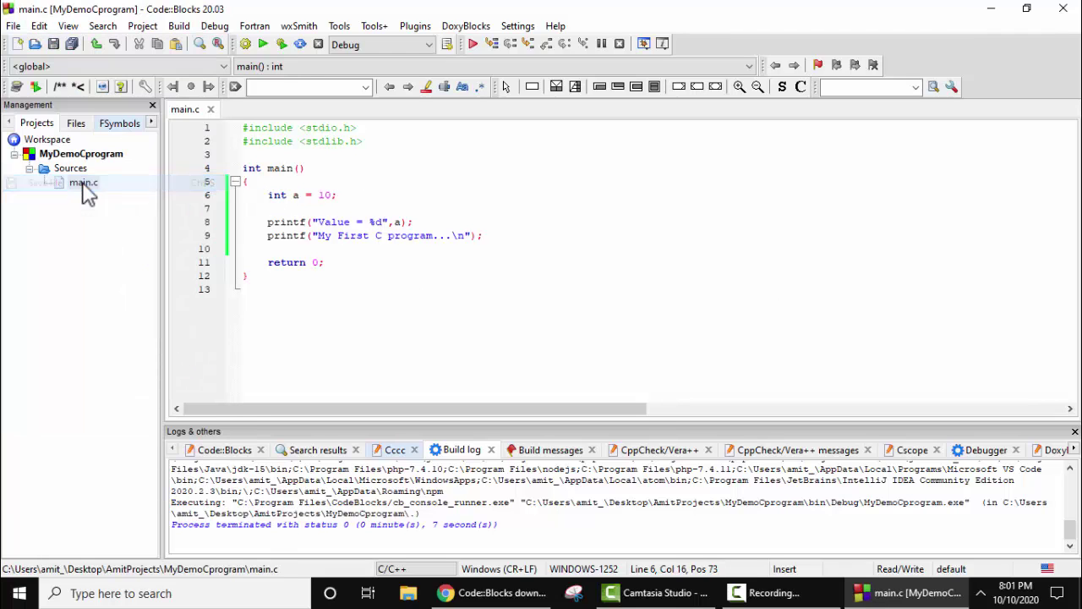
Step: Build and run the project in one go, compare its console output with the code, and dismiss the console
click(179, 25)
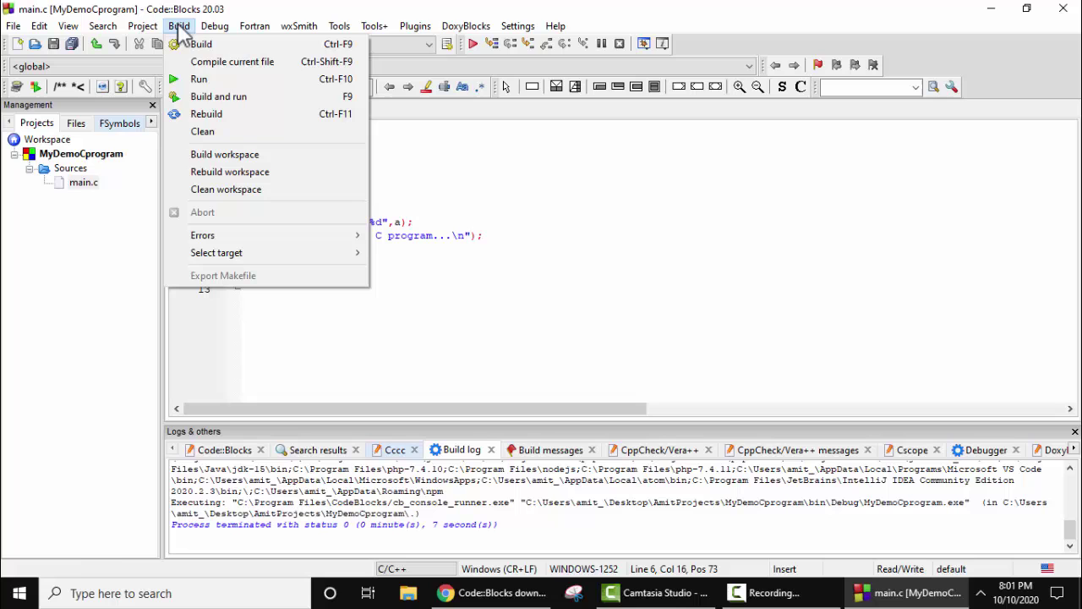
click(270, 98)
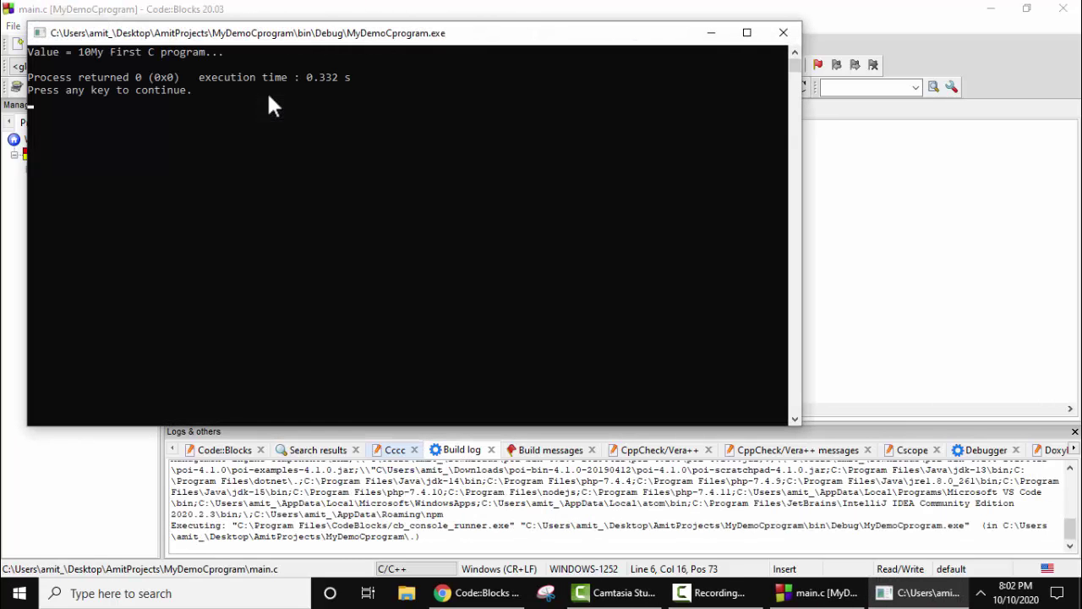
drag(325, 32, 830, 112)
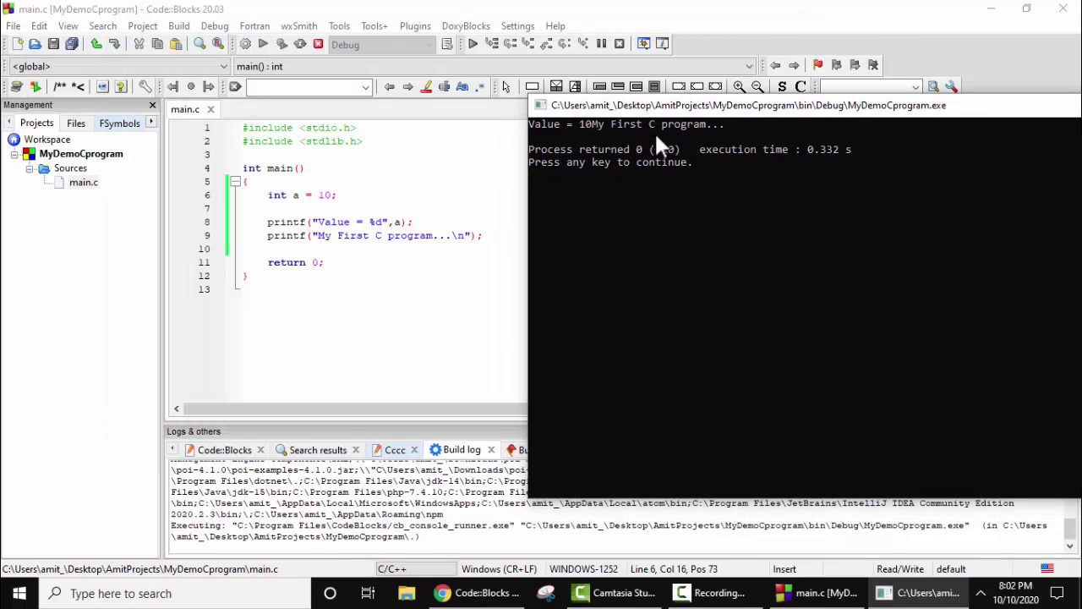
click(638, 193)
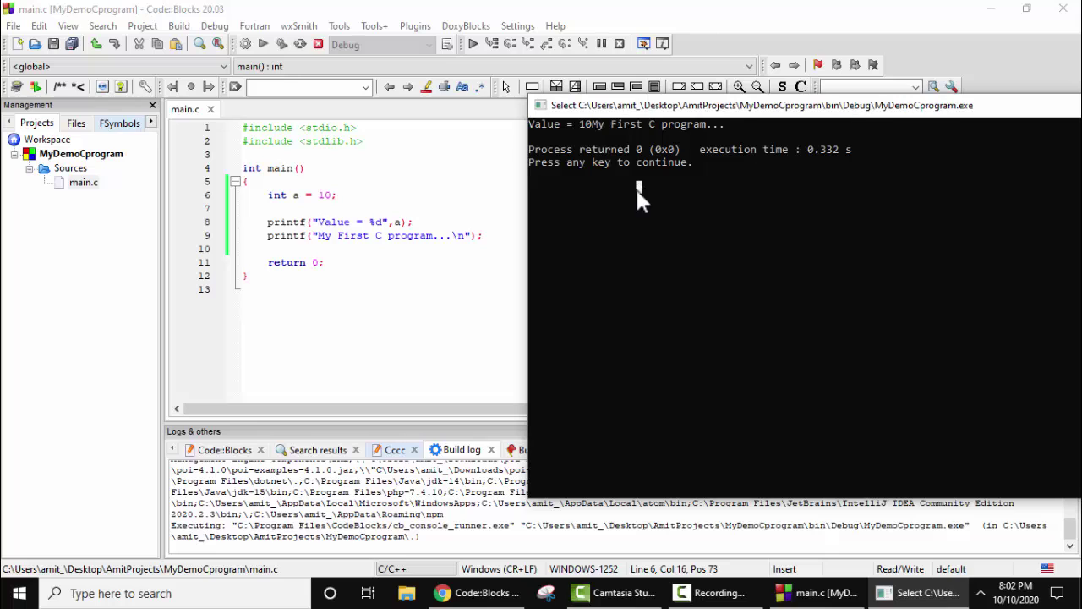
key(Return)
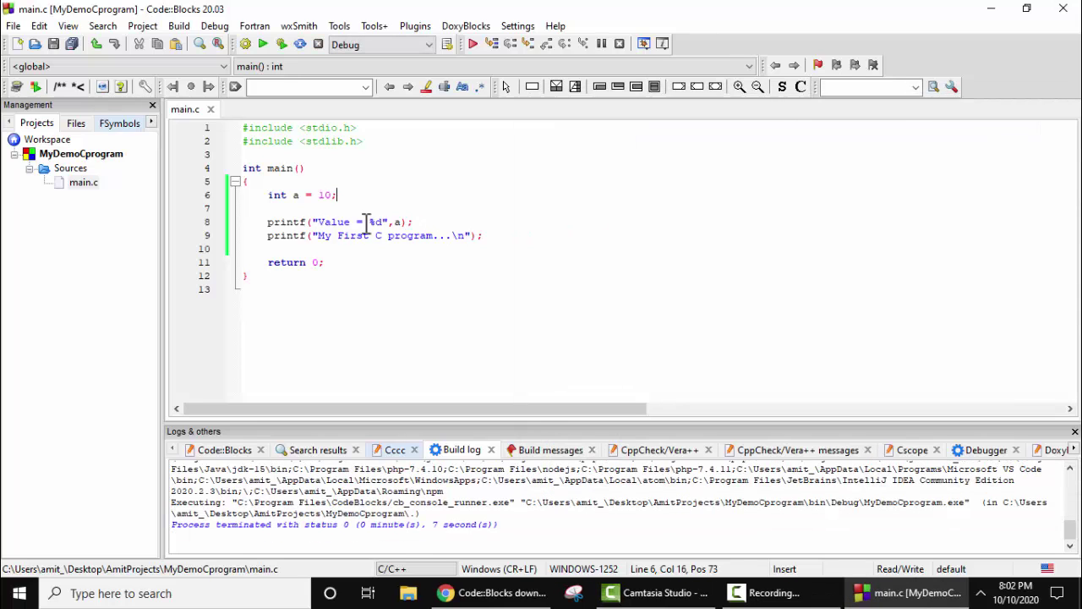
Step: Insert \n before "My First C program..." in the second printf string and save main.c
click(319, 236)
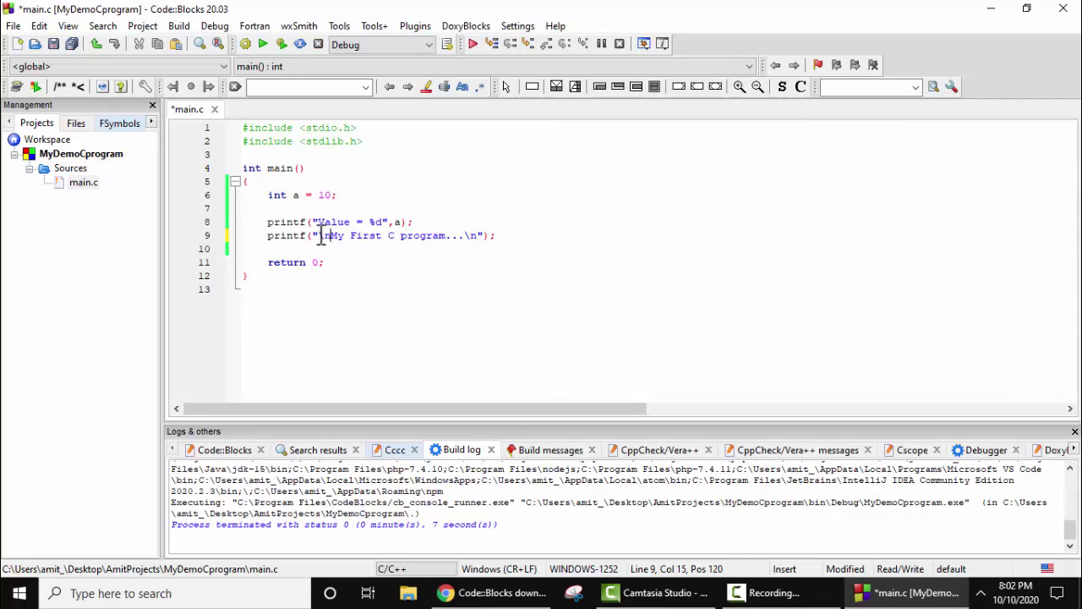
click(12, 25)
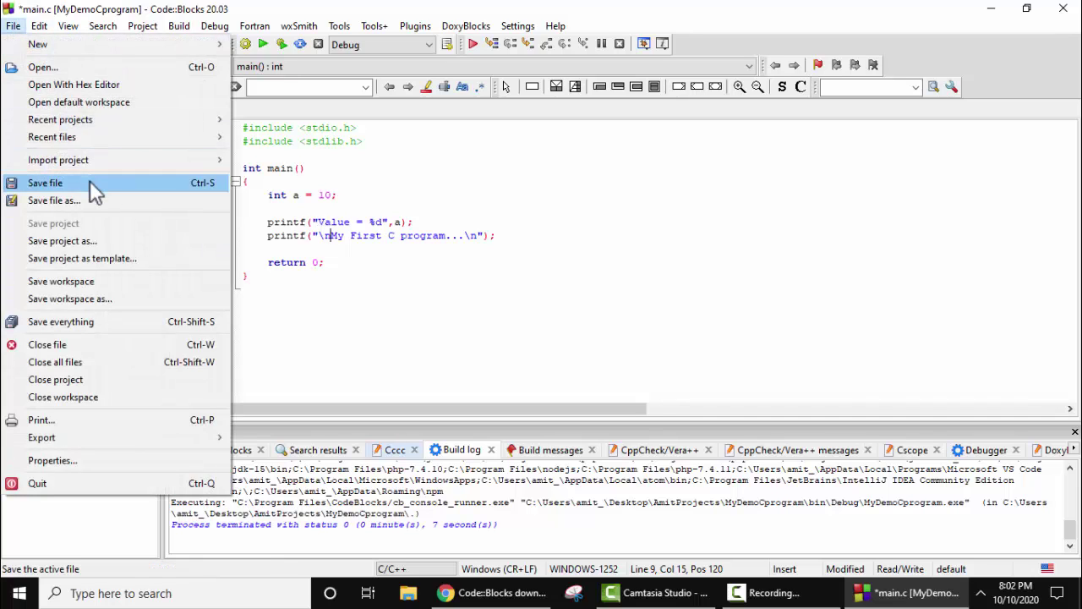
click(90, 181)
Step: Run the existing build and close its console, and build and run the edited program with its console beside the code
click(262, 45)
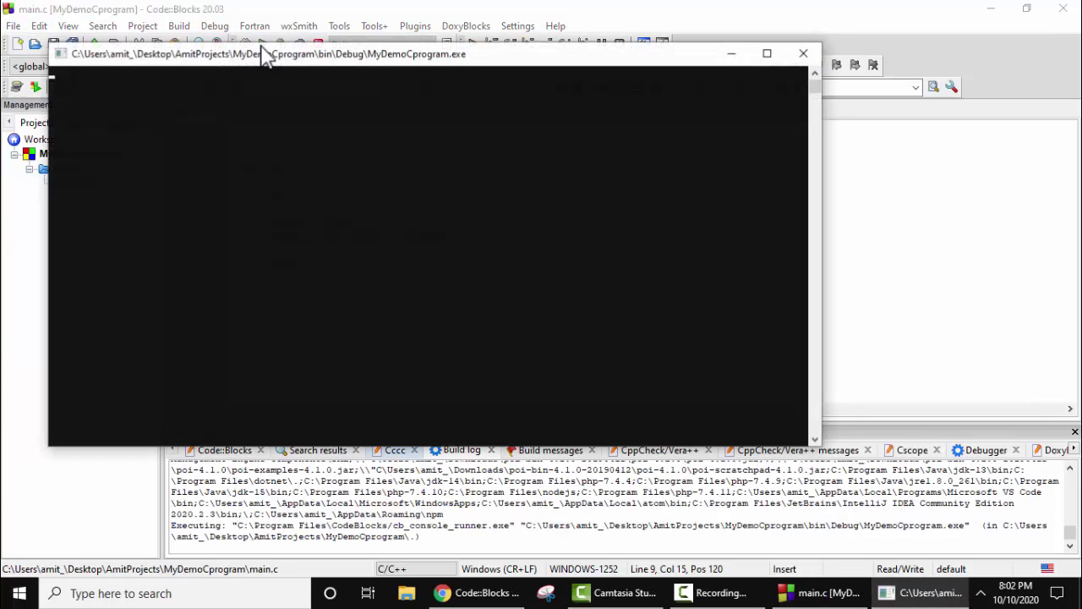
click(804, 54)
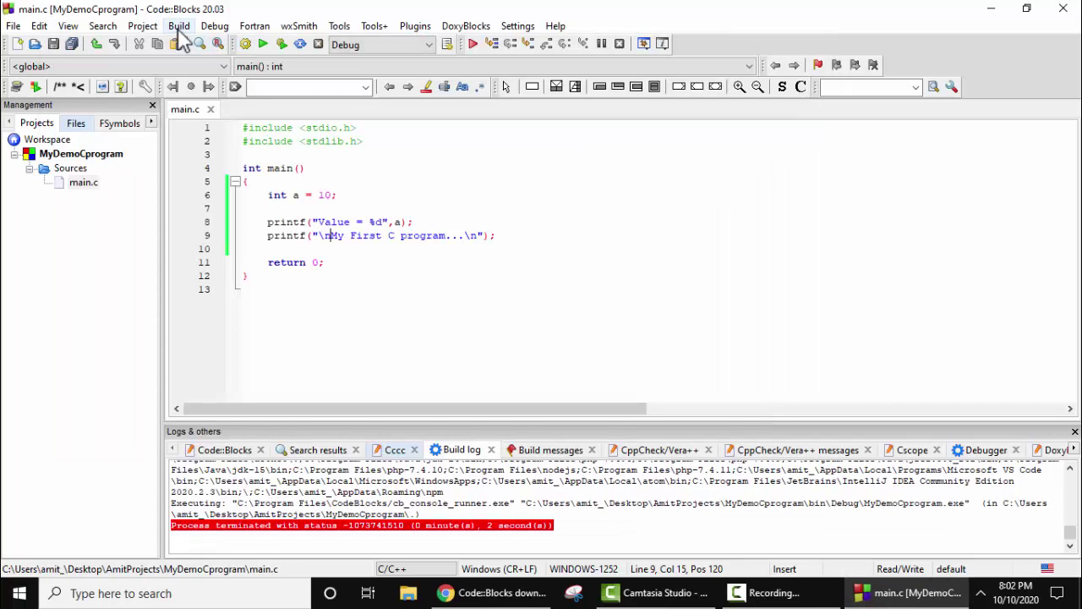
click(180, 26)
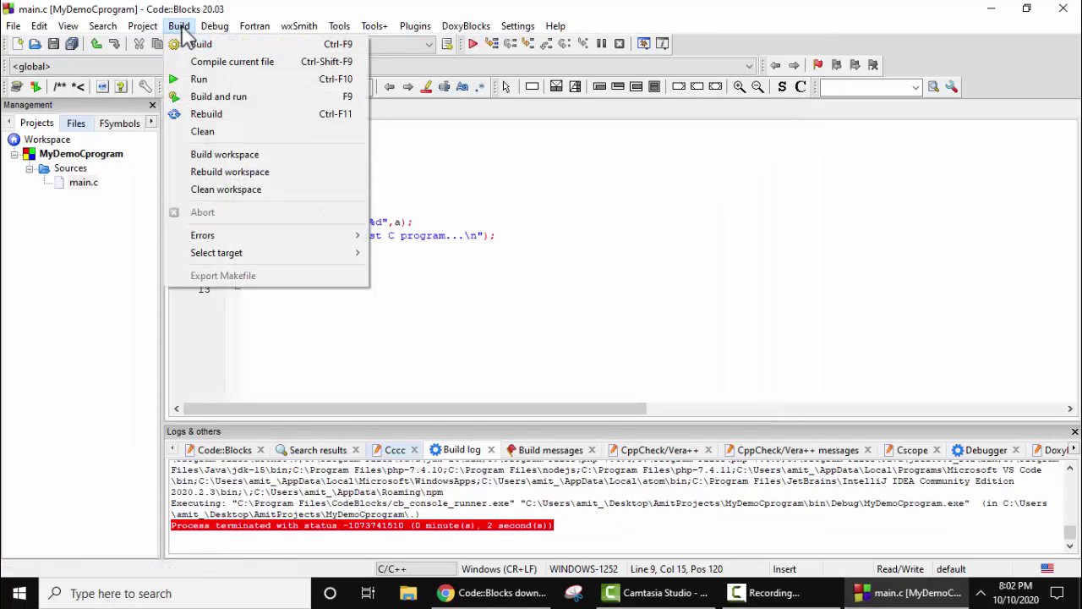
click(248, 97)
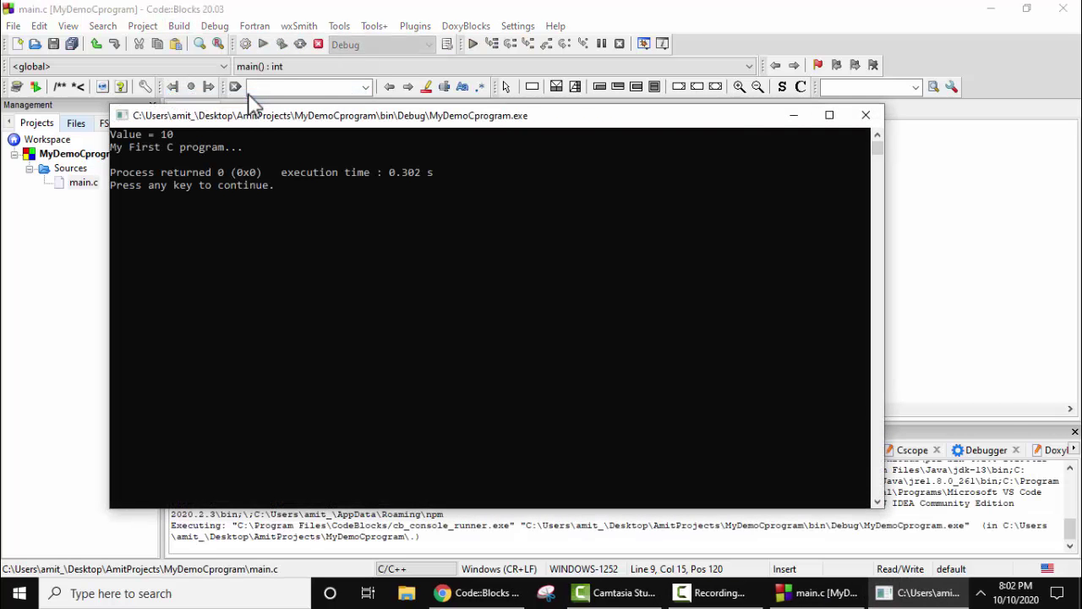
drag(268, 127, 715, 116)
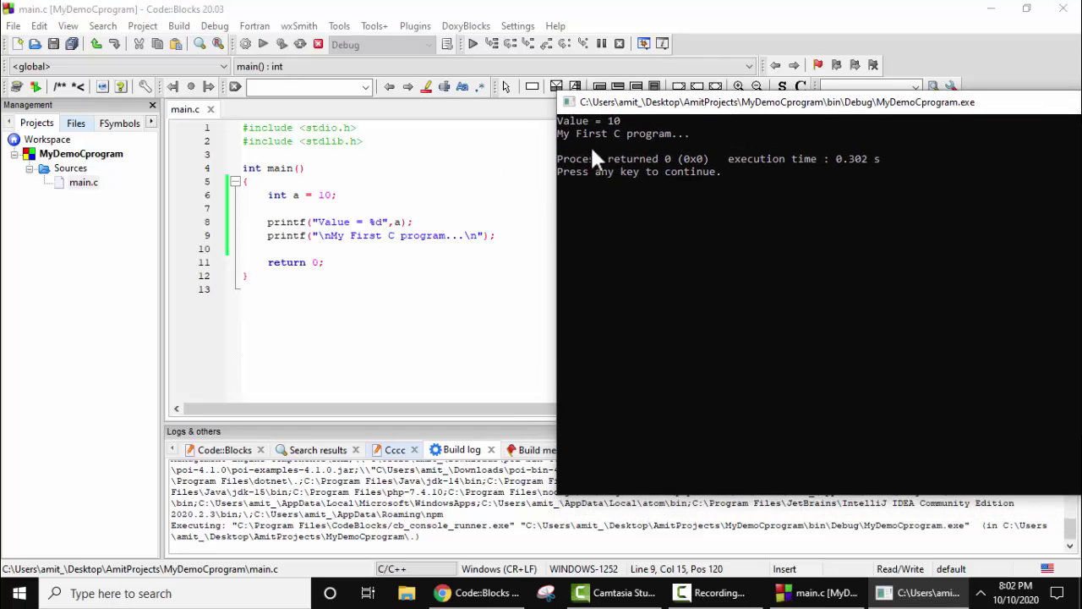
click(481, 262)
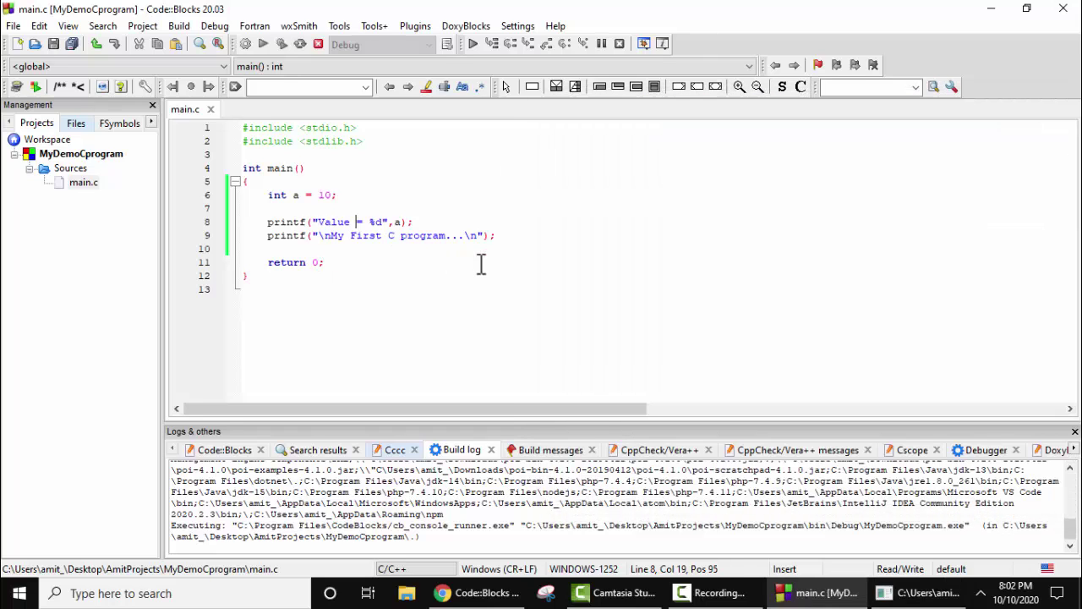